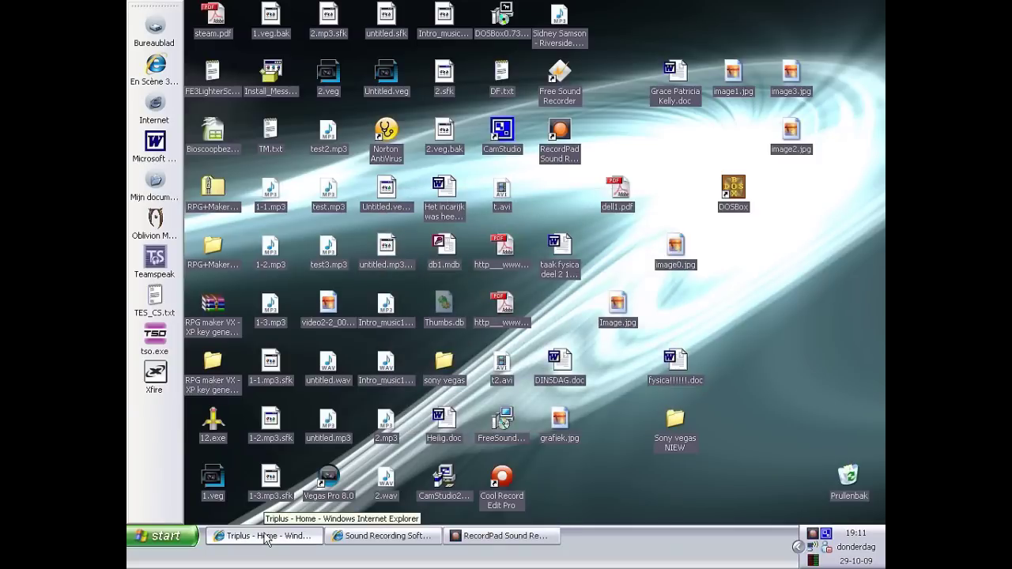
- Close the Sound Recording Software window from its taskbar button and restore the Triplus - Home window
right_click(384, 530)
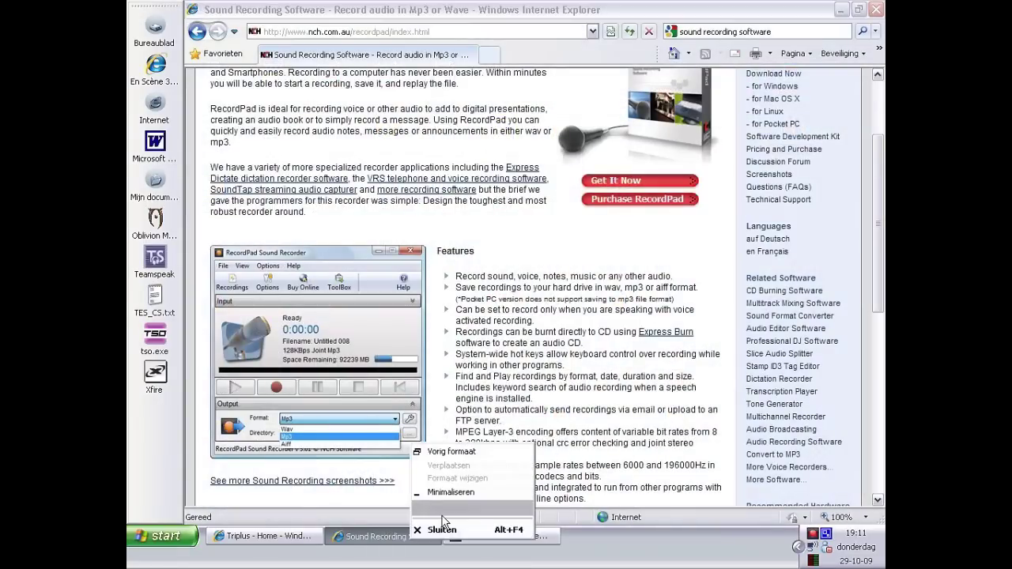
click(416, 563)
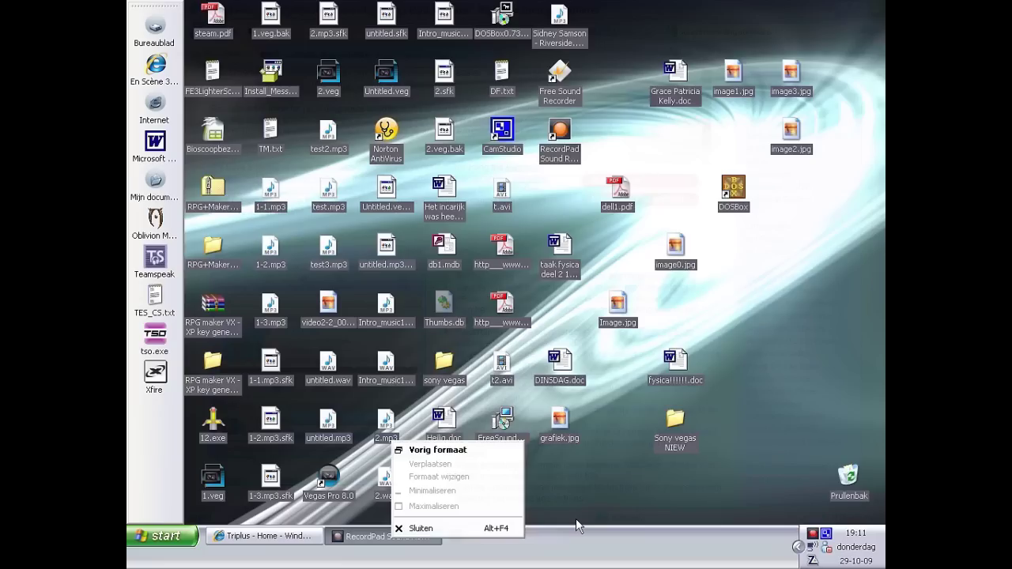
click(291, 538)
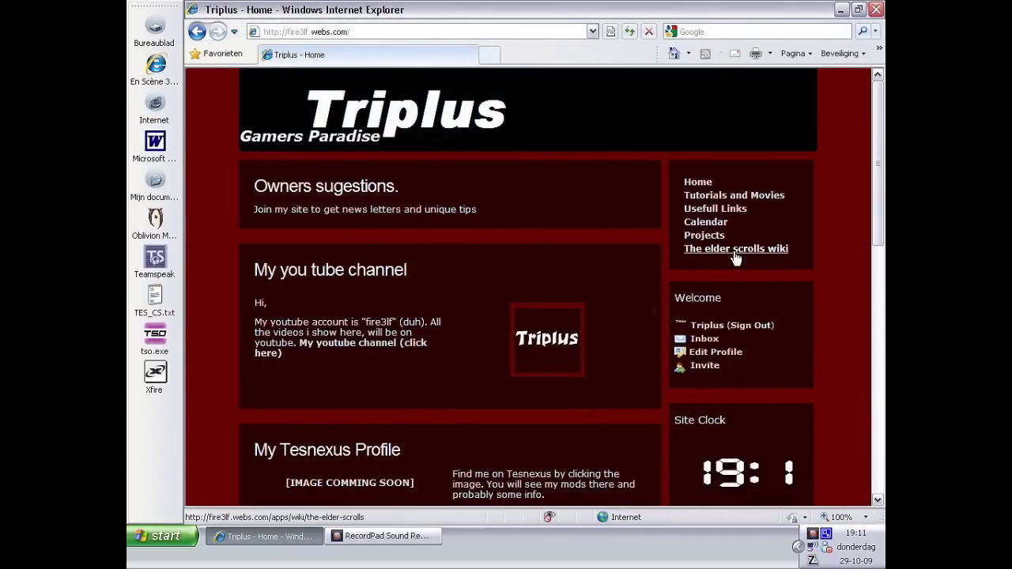
scroll(477, 252, down, 5)
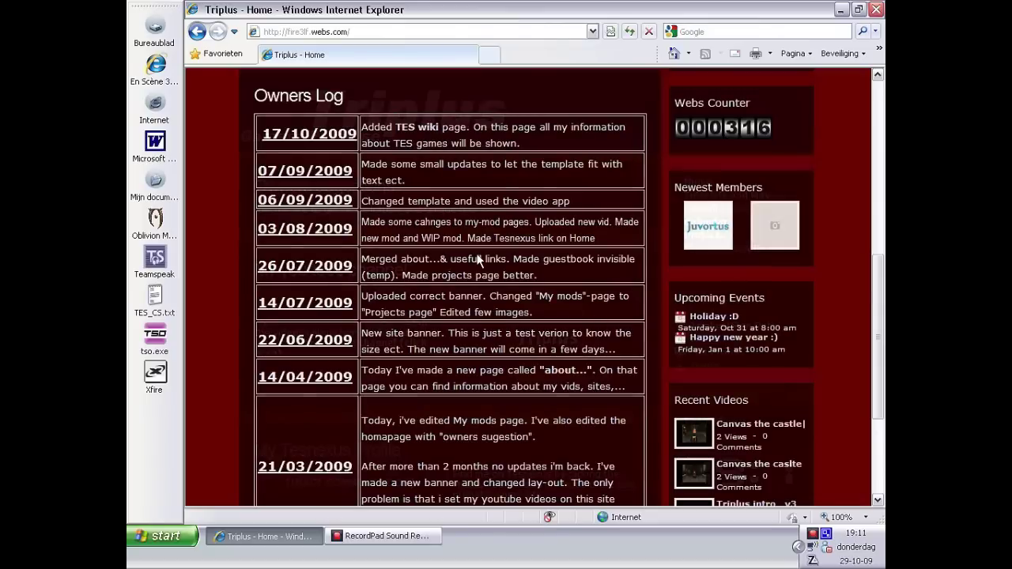
scroll(449, 295, down, 2)
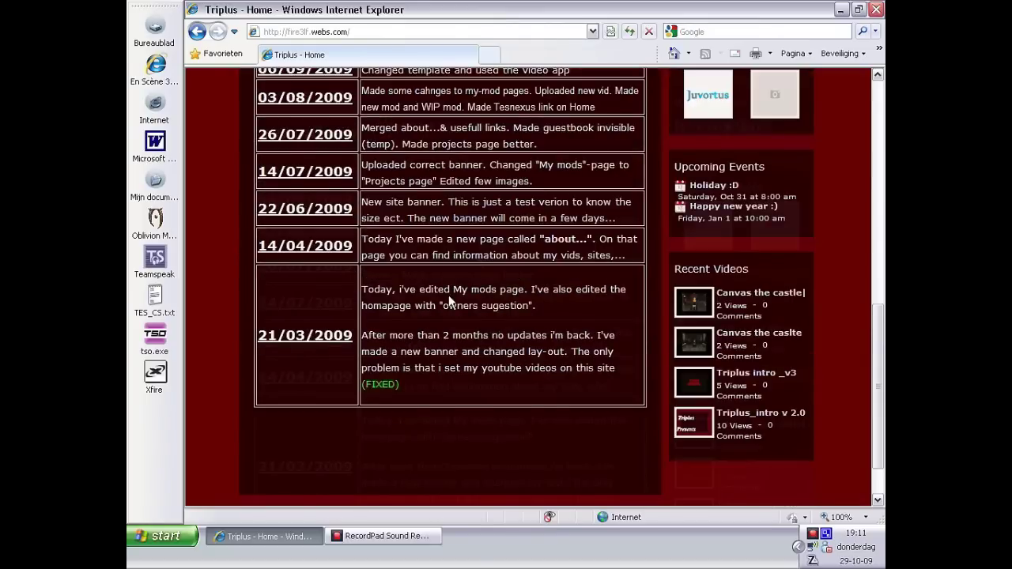
scroll(448, 295, up, 5)
scroll(576, 328, up, 3)
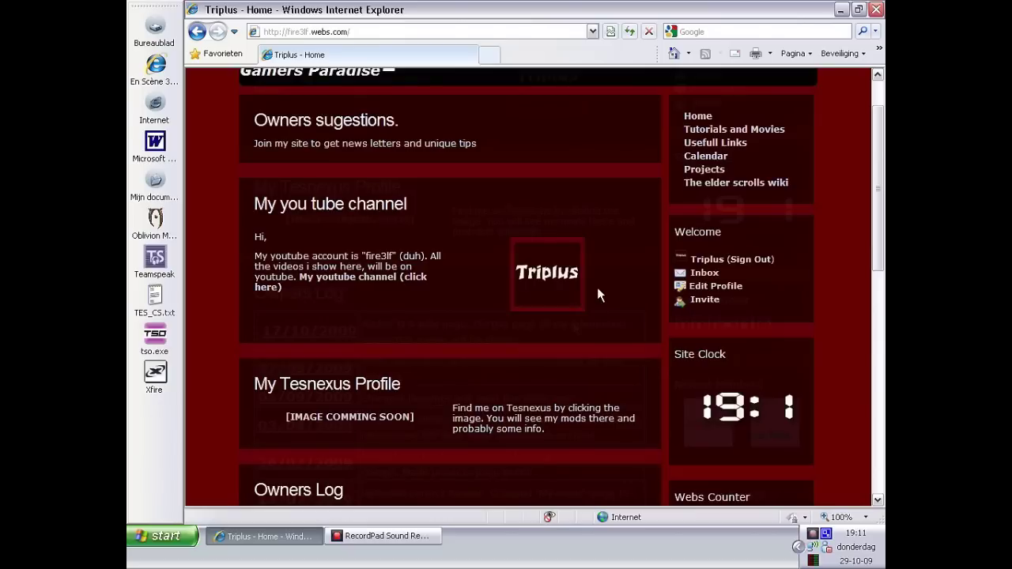
scroll(599, 294, up, 1)
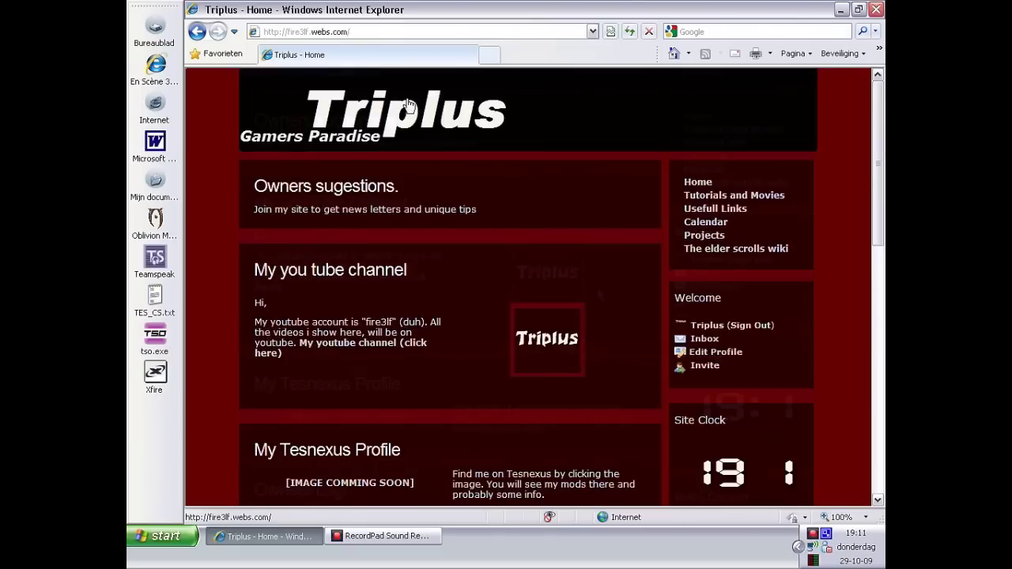
scroll(408, 105, down, 3)
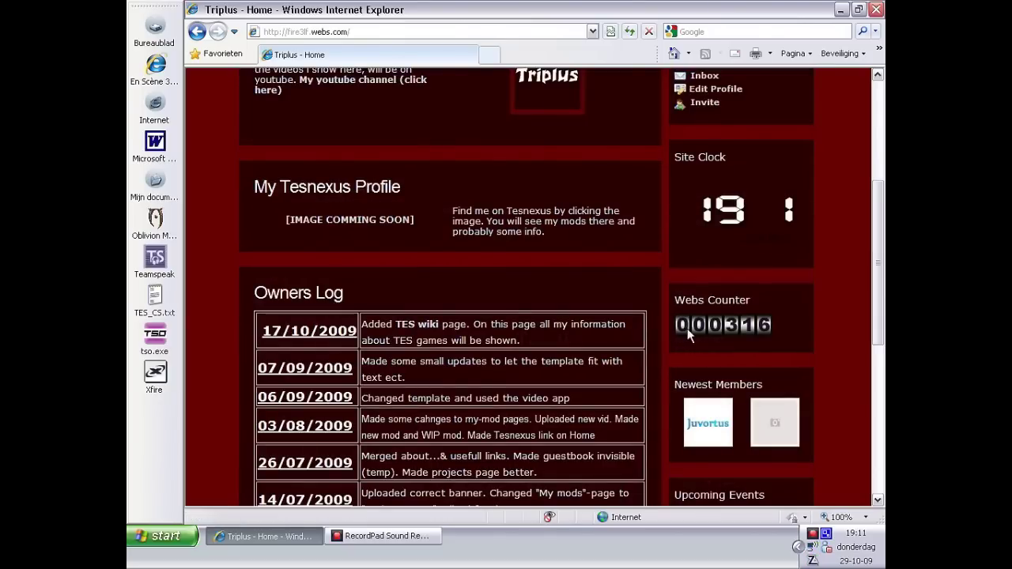
scroll(742, 263, up, 3)
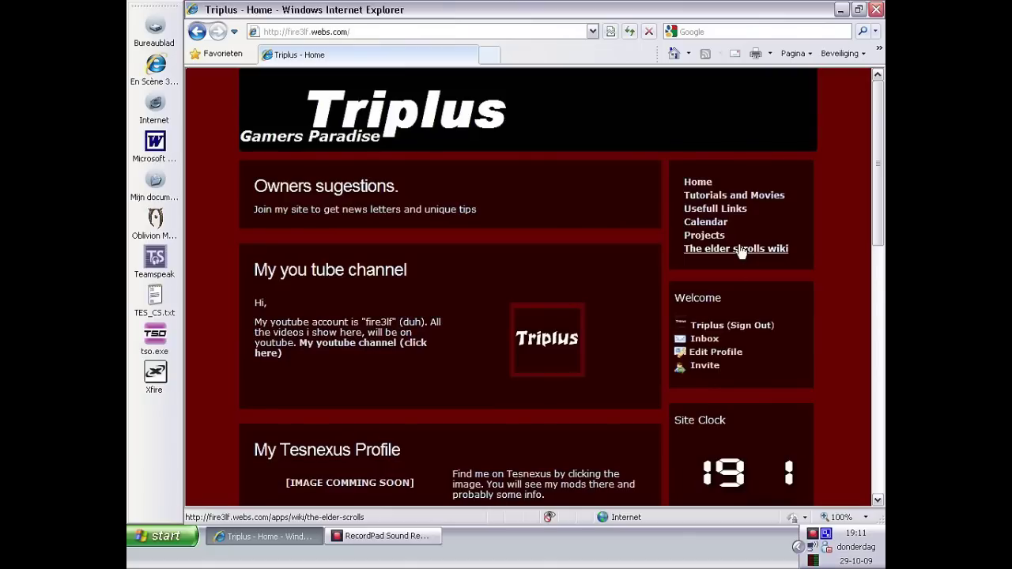
- Go from The elder scrolls wiki to the Daggerfall page and its 'Get Daggerfall for free' guide
click(742, 252)
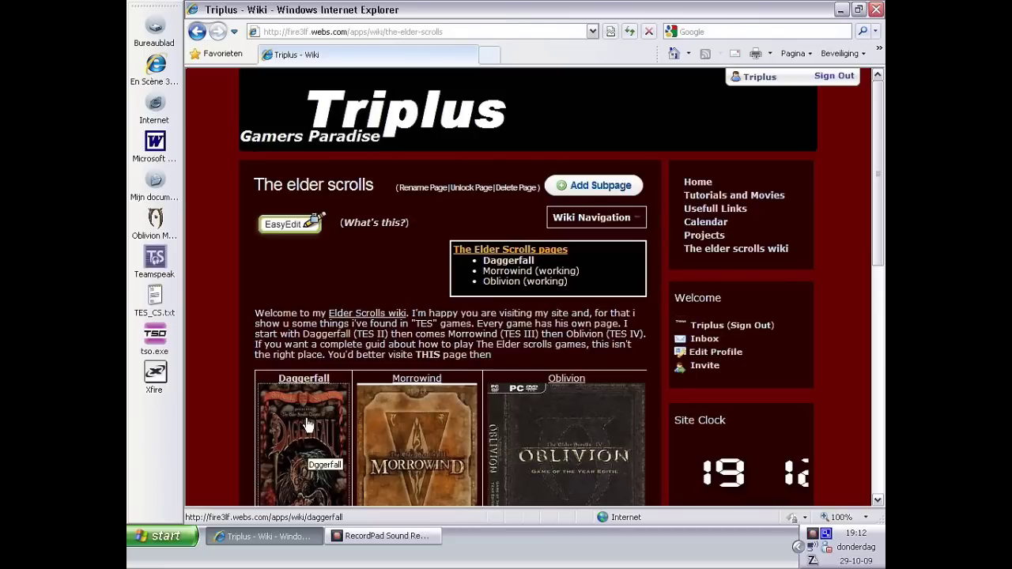
click(308, 427)
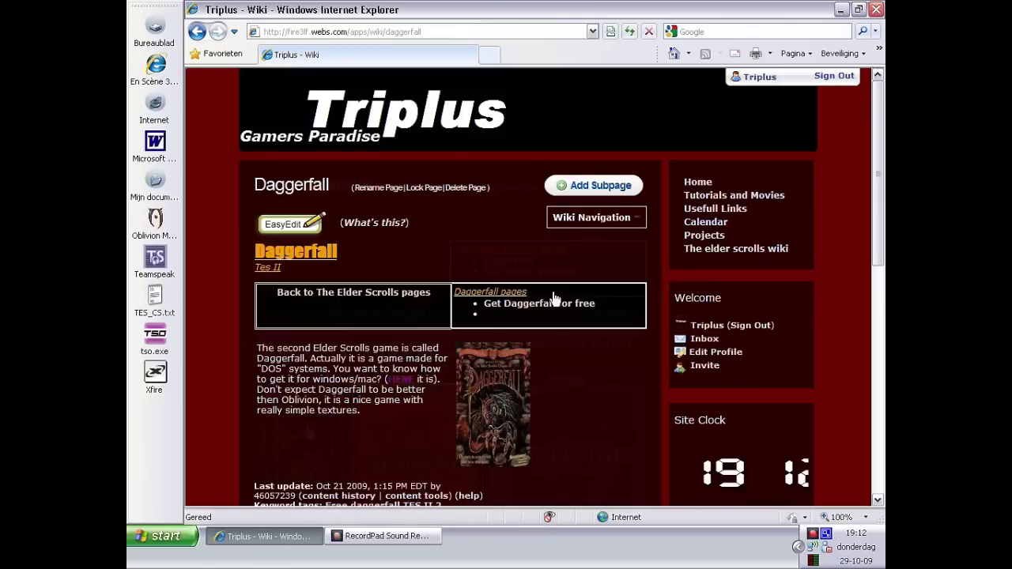
click(511, 307)
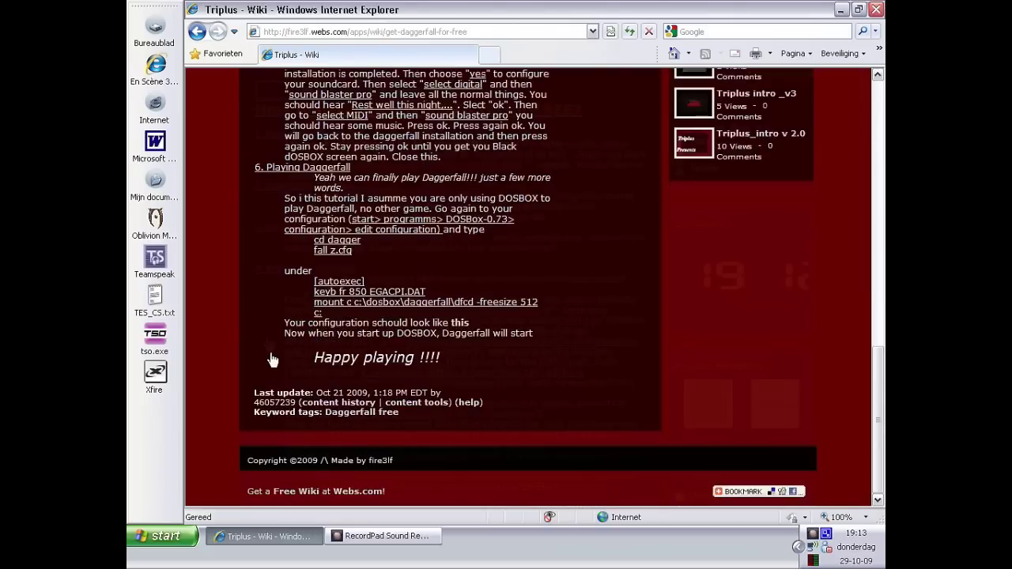
- Scroll through the Get Daggerfall for free guide and allow the ZoneAlarm access request
scroll(382, 311, up, 10)
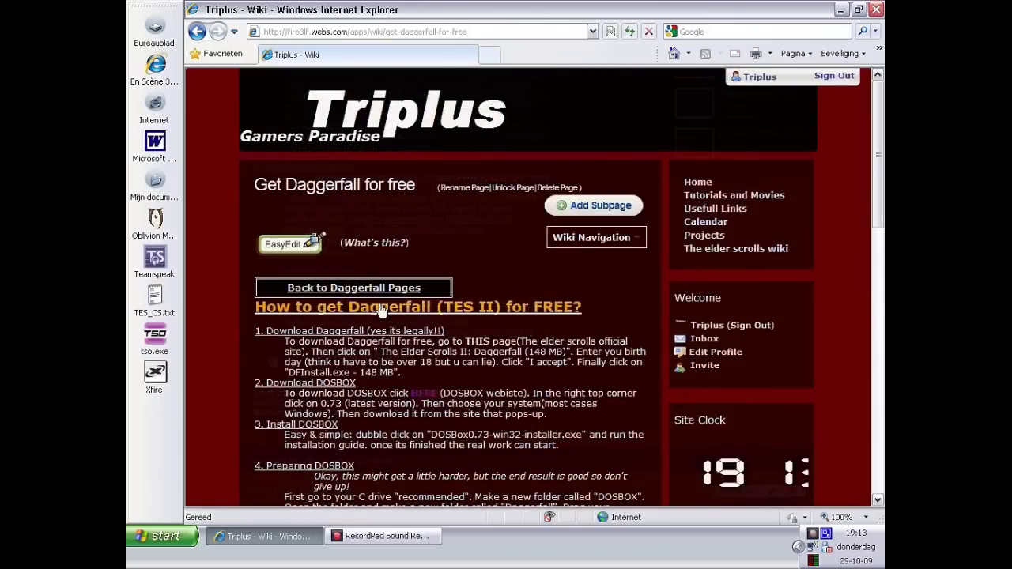
scroll(254, 349, down, 5)
scroll(255, 349, down, 3)
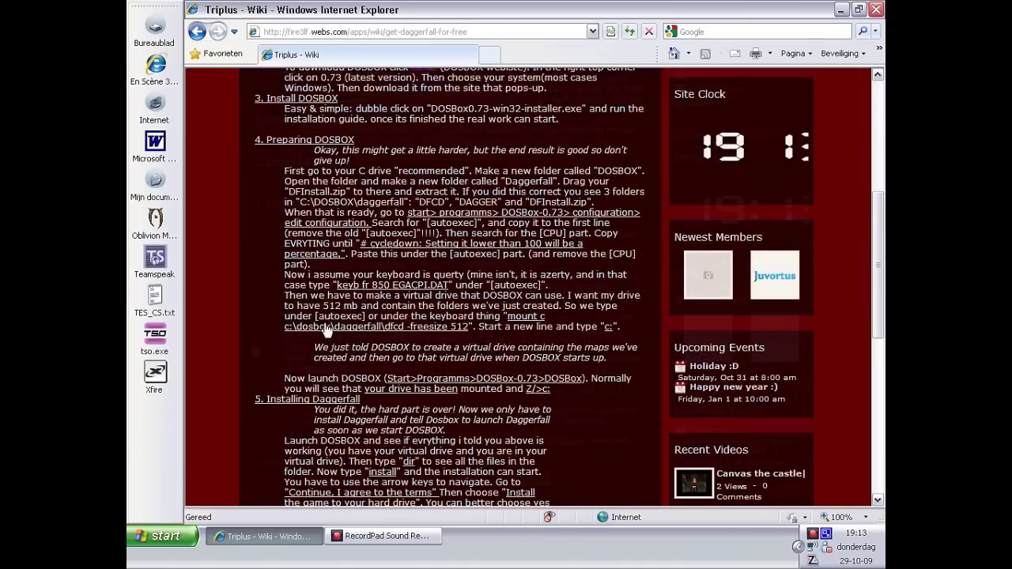
scroll(337, 328, up, 8)
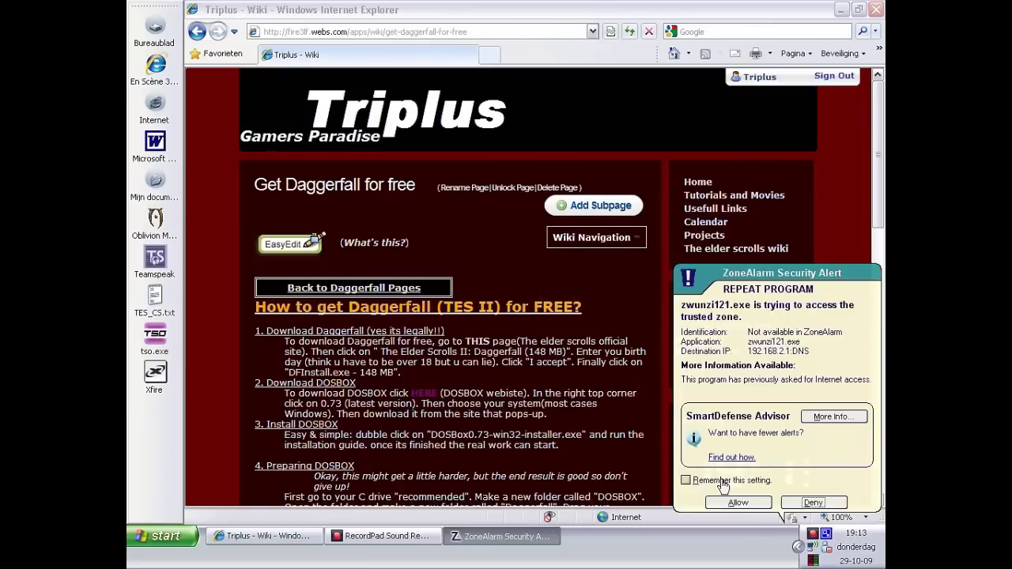
click(738, 504)
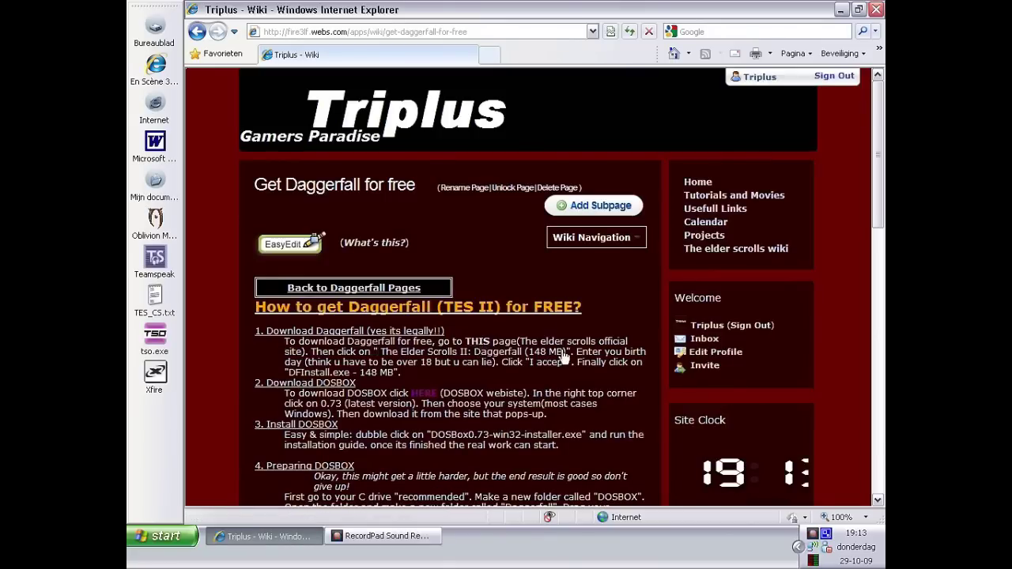
- Follow the THIS link to the official Elder Scrolls downloads page, denying the ZoneAlarm alert permanently
click(485, 351)
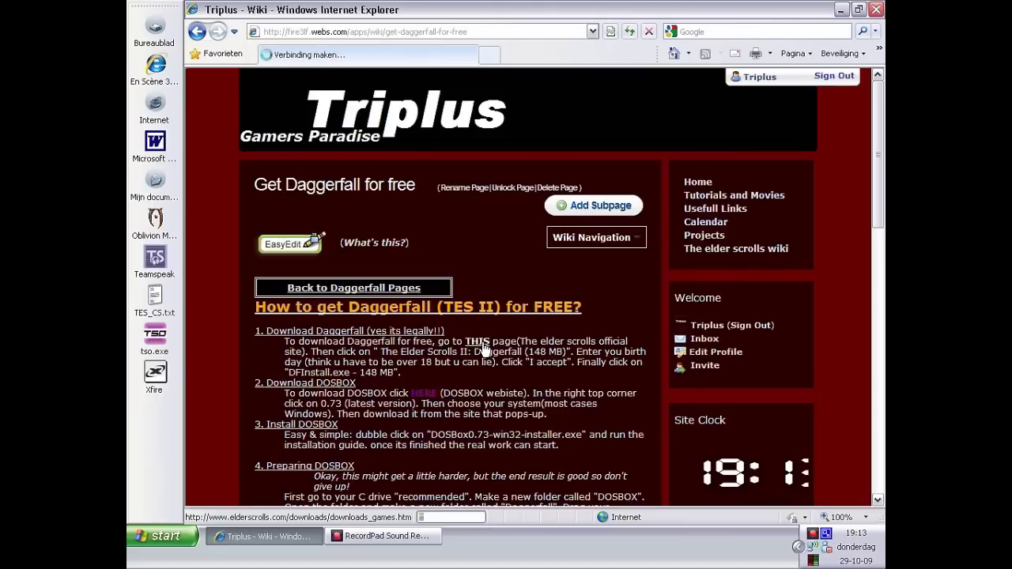
click(761, 482)
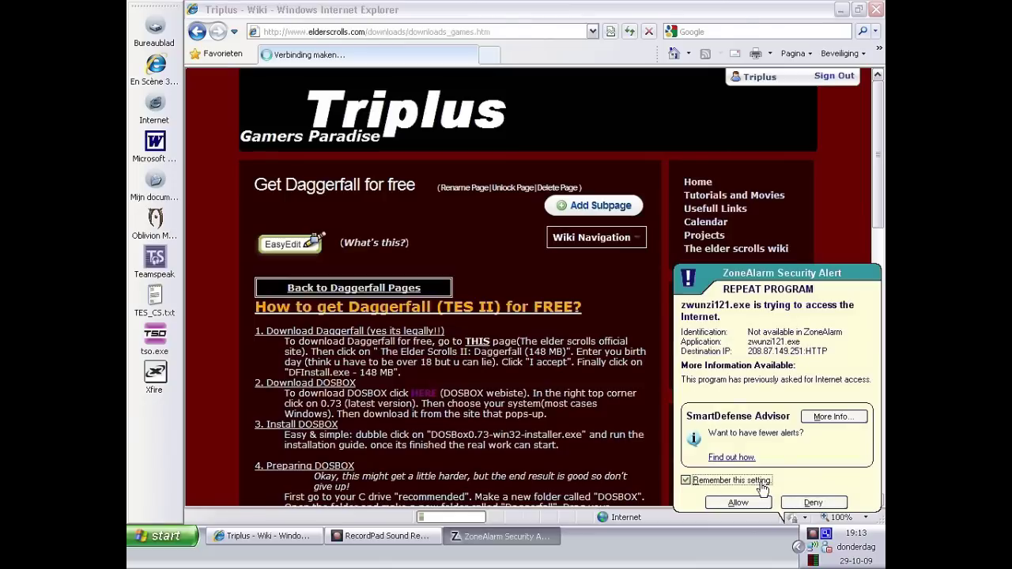
click(823, 506)
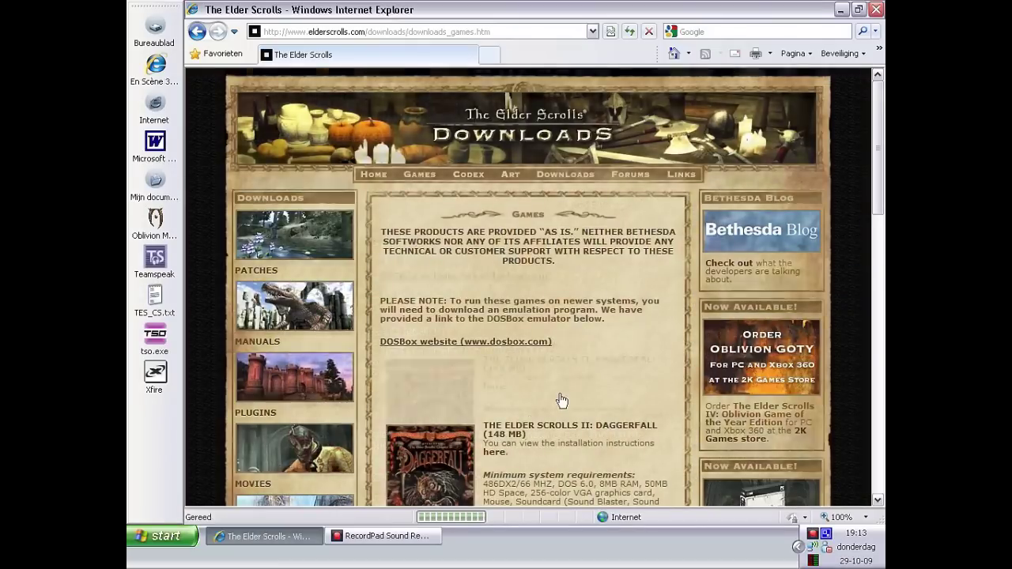
- Look over the Daggerfall (148 MB) download listing, then go back to the guide
scroll(532, 425, down, 2)
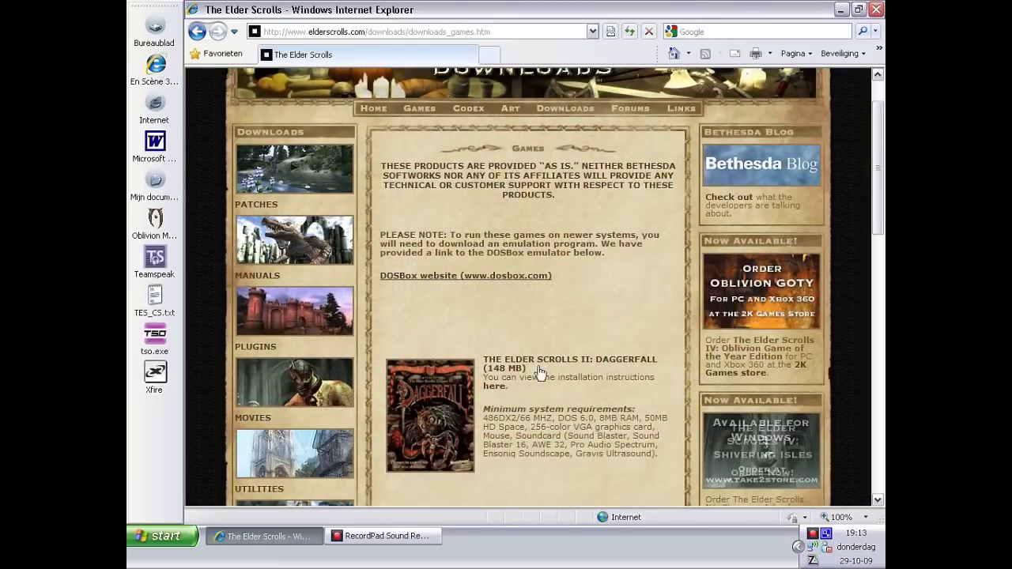
scroll(530, 370, down, 5)
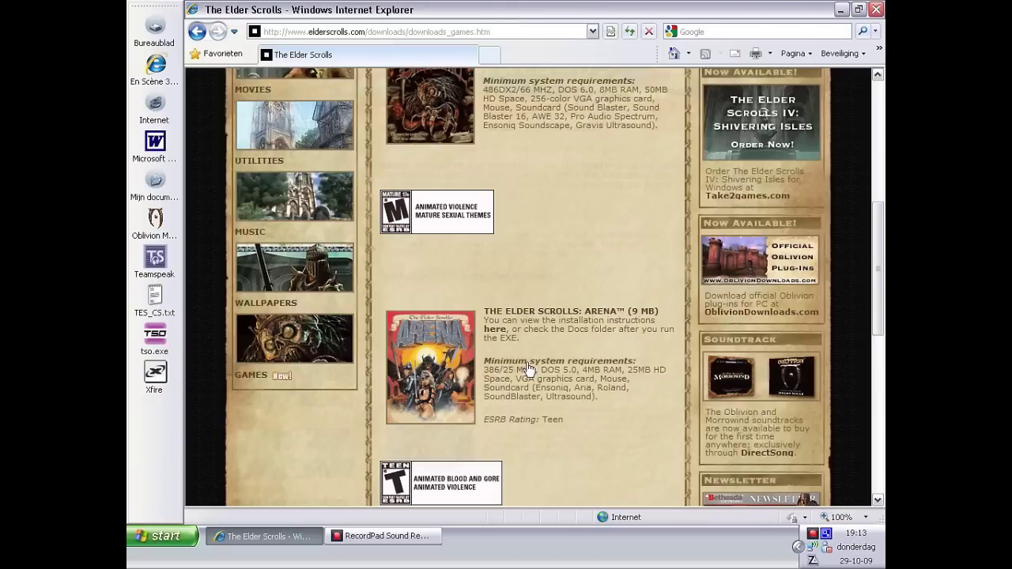
scroll(553, 316, up, 3)
scroll(583, 268, down, 2)
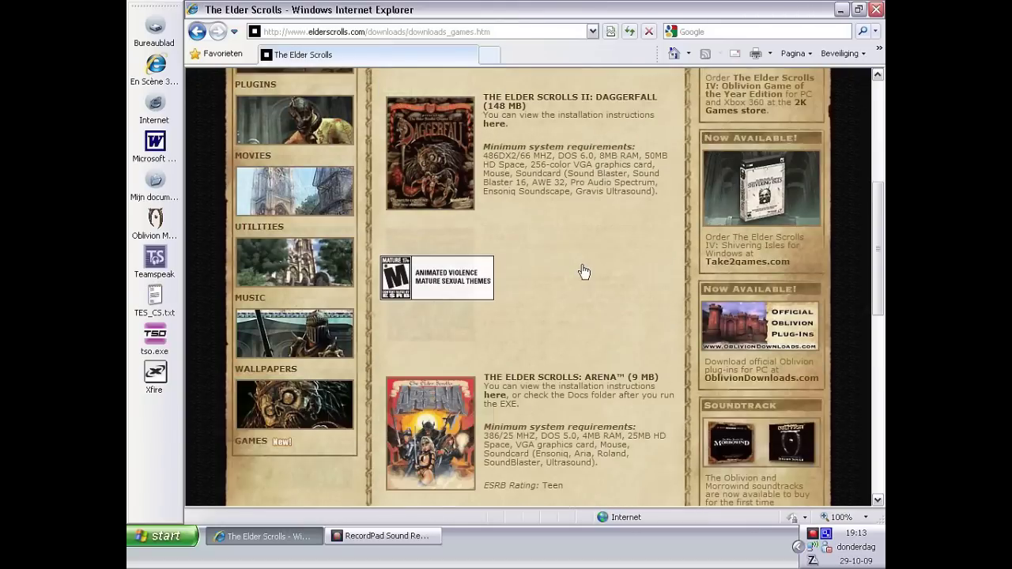
scroll(360, 388, down, 2)
scroll(508, 319, up, 5)
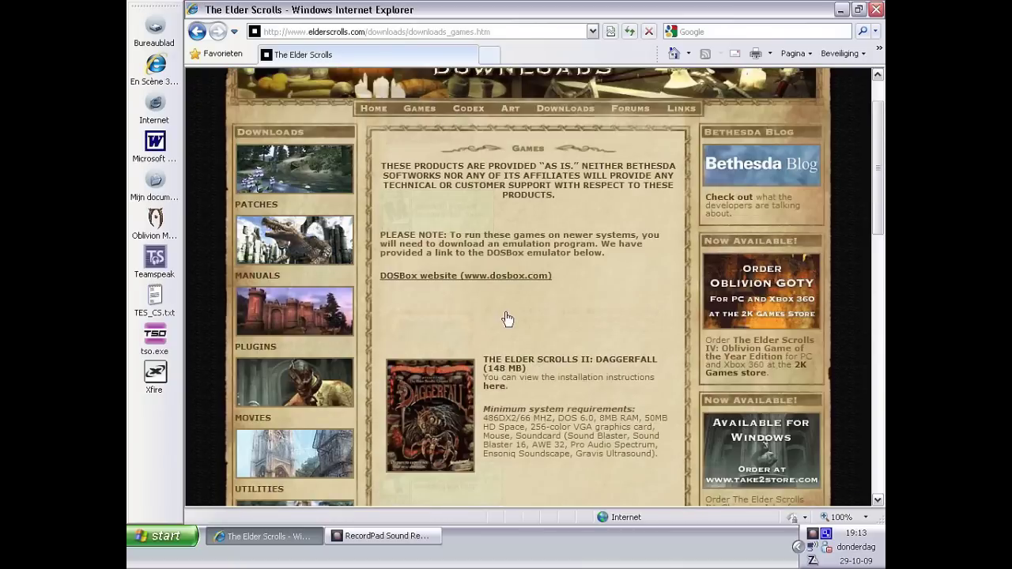
scroll(553, 348, down, 5)
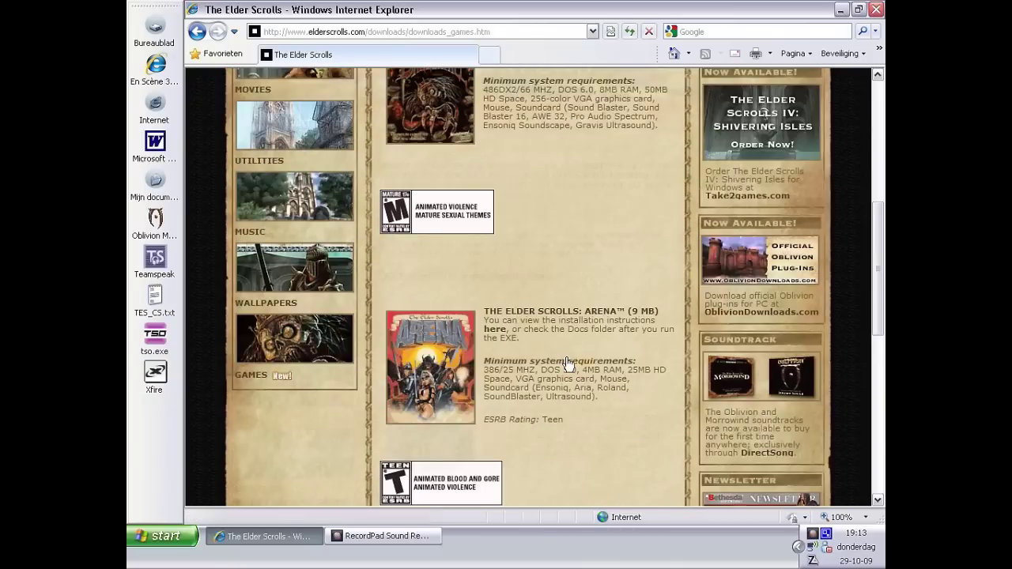
scroll(568, 364, up, 6)
scroll(514, 407, down, 1)
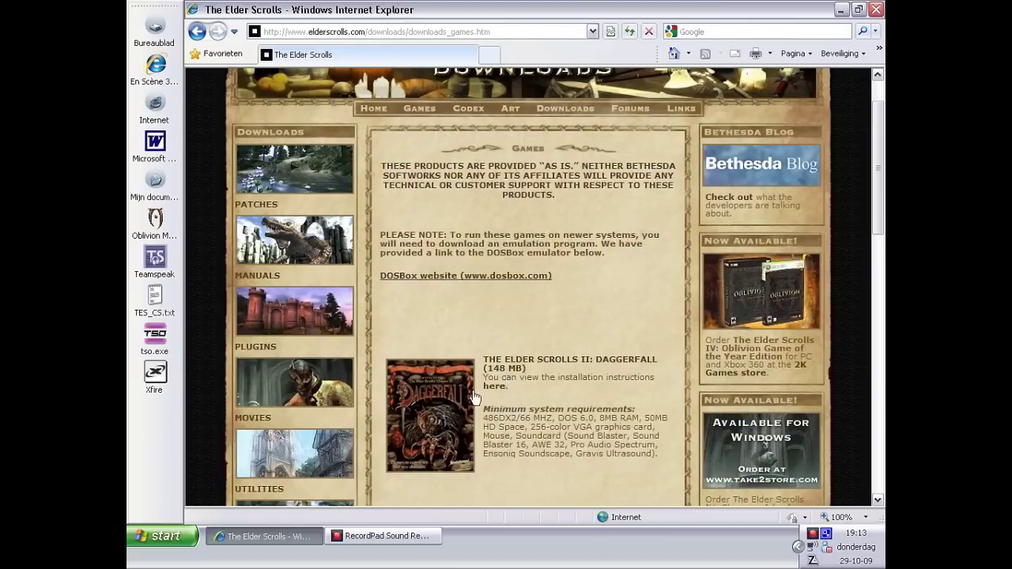
click(196, 33)
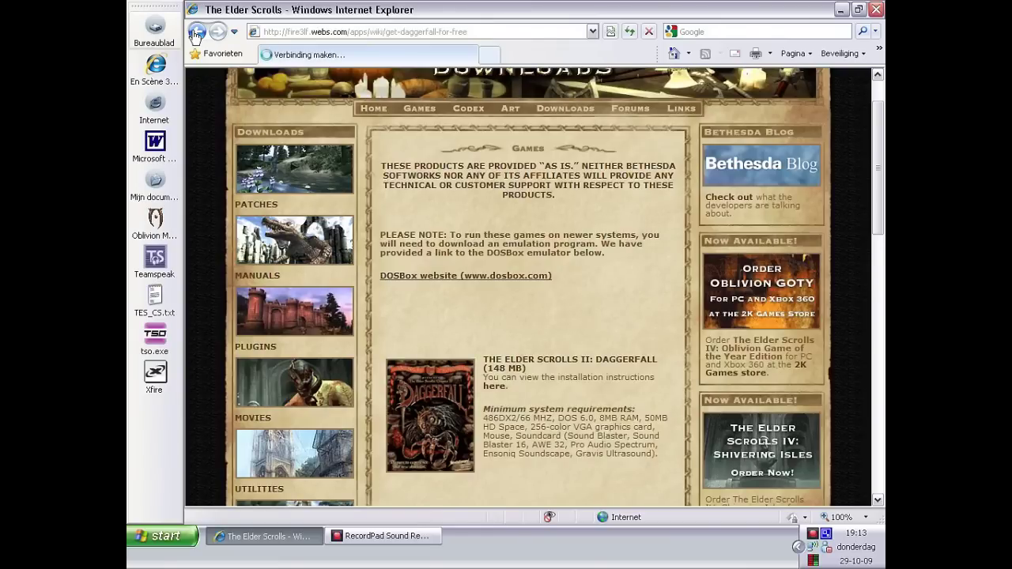
- Back on the Daggerfall guide, follow the Download DOSBOX step's HERE link to dosbox.com
click(196, 34)
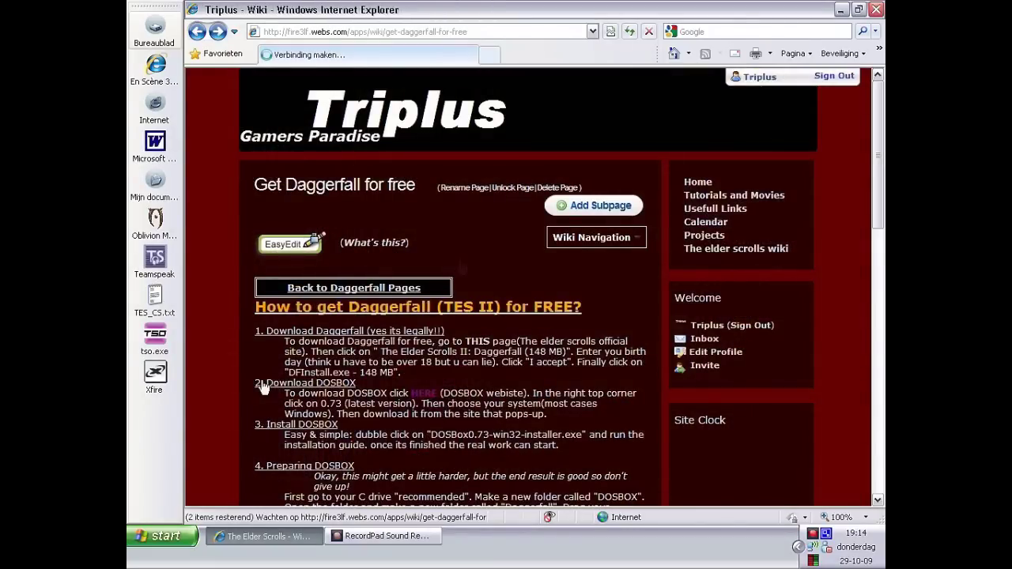
scroll(641, 346, down, 2)
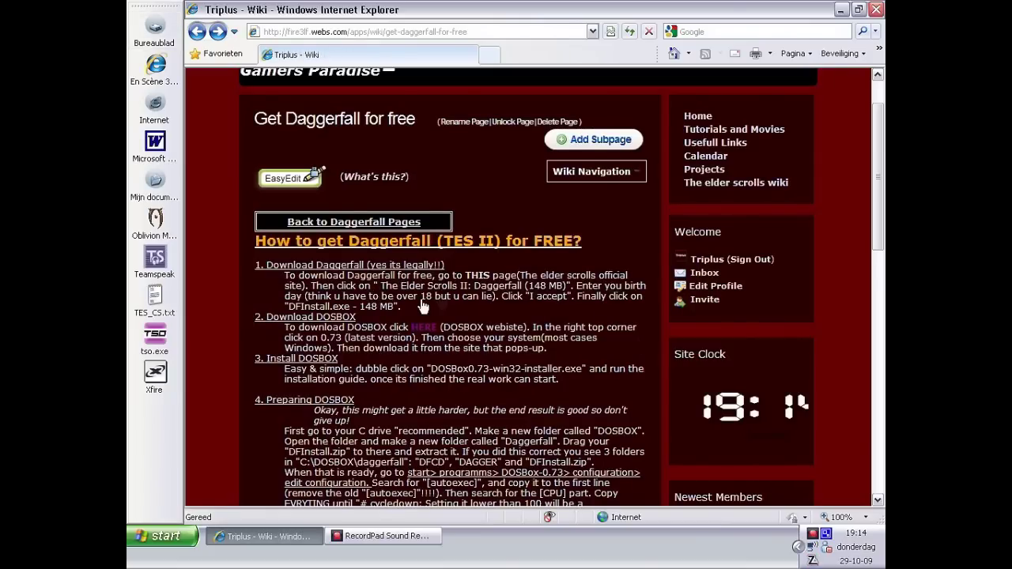
drag(422, 302, 484, 304)
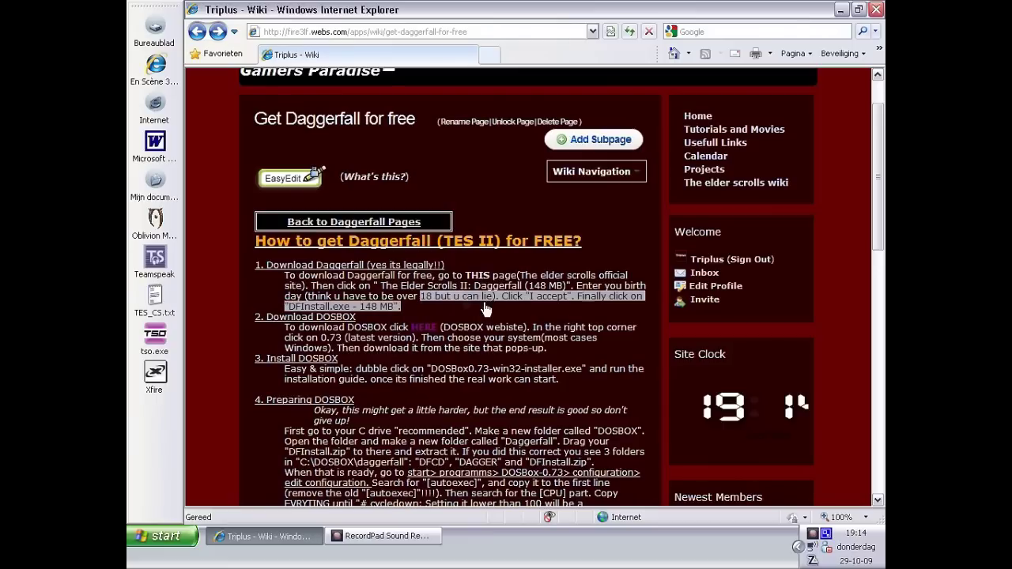
click(506, 318)
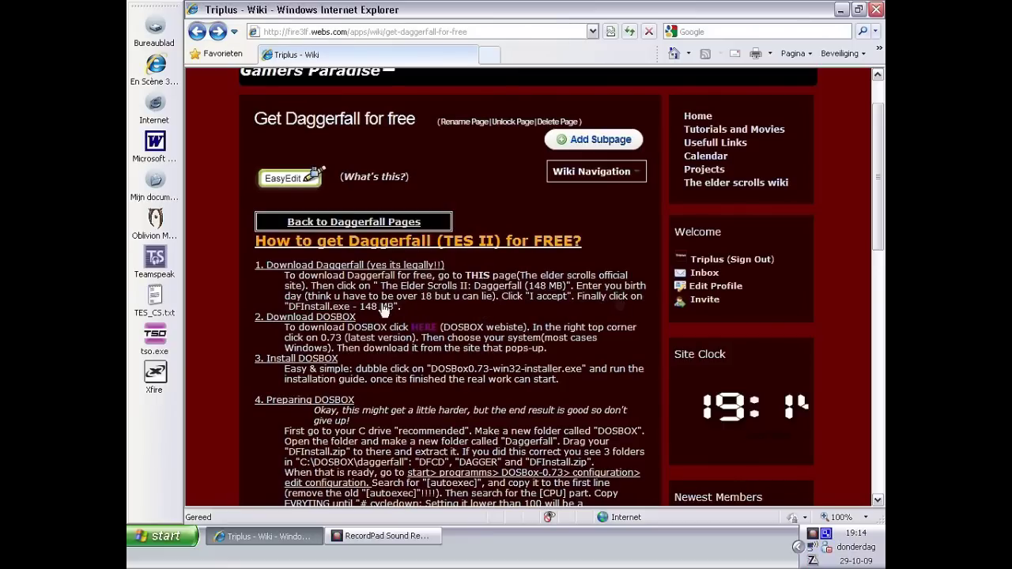
click(427, 333)
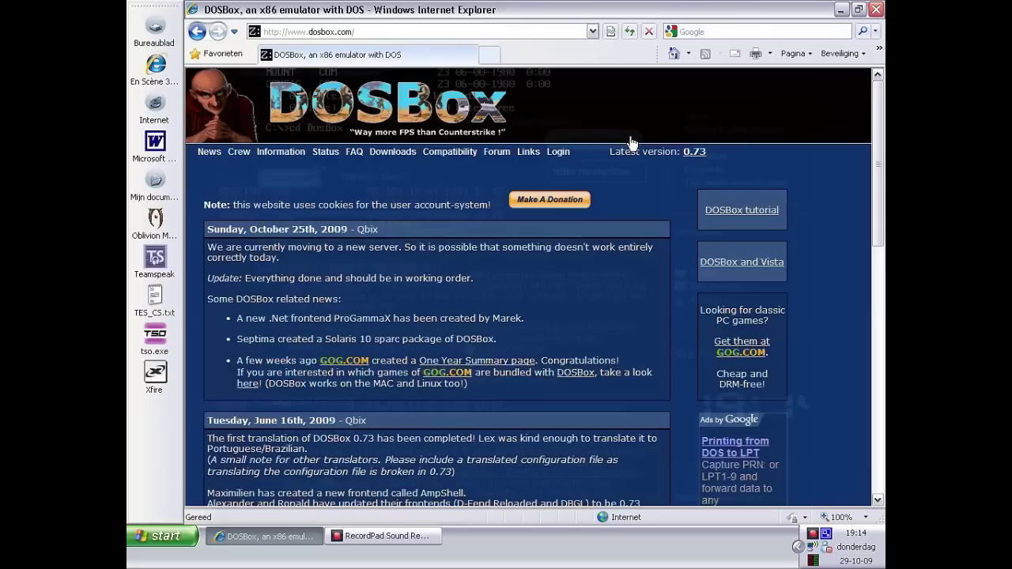
- View the DOSBox 0.73 Win32 installer download, then go back twice to the Daggerfall wiki page
click(697, 153)
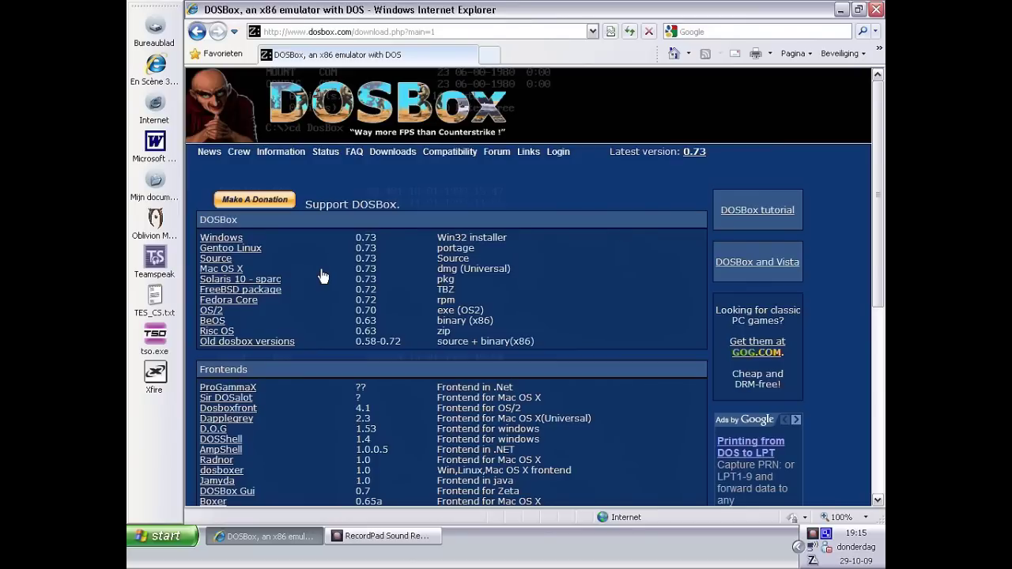
click(198, 33)
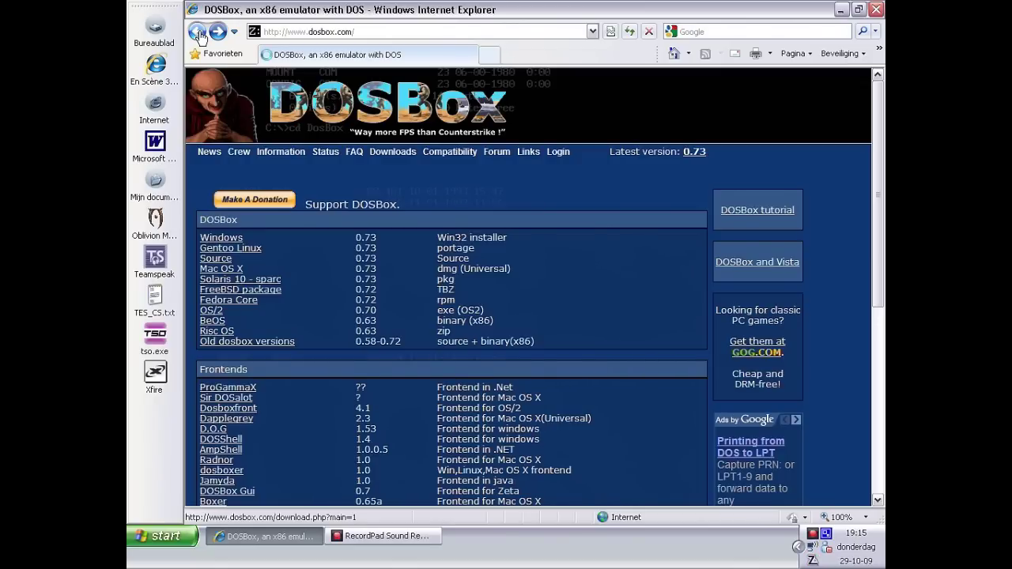
click(197, 33)
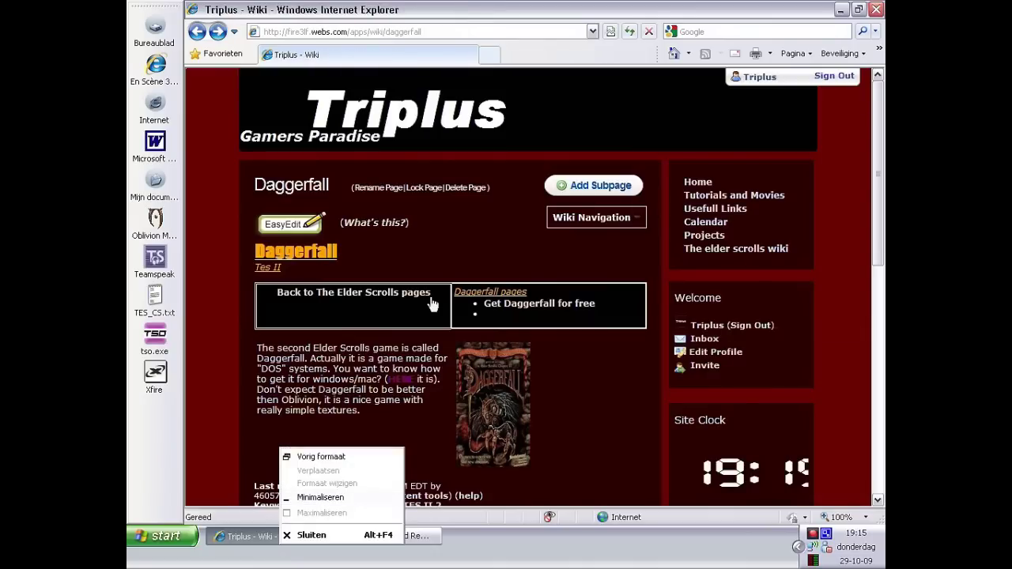
- Reopen the Get Daggerfall for free guide, then minimize Internet Explorer to the desktop
click(538, 303)
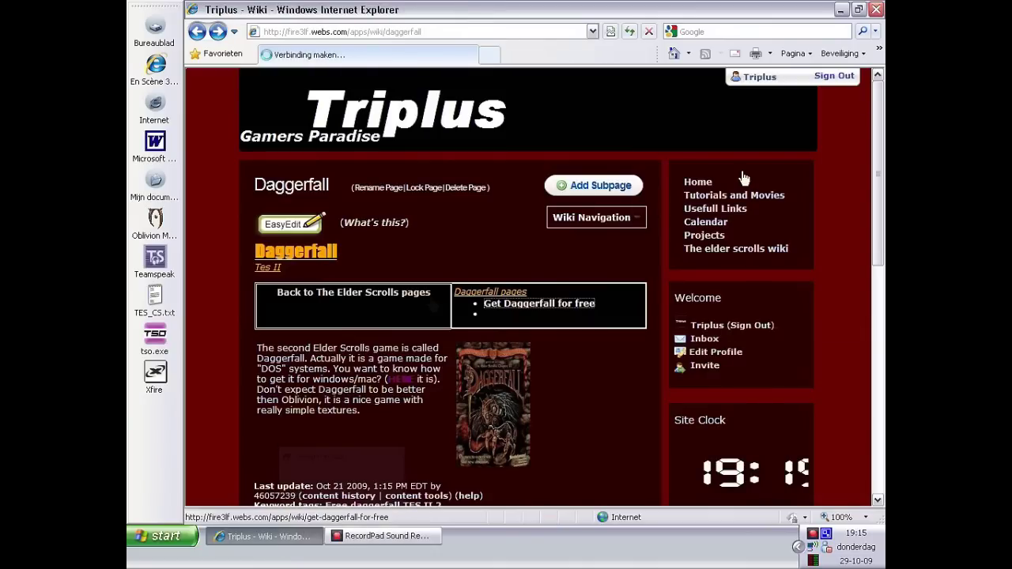
click(840, 10)
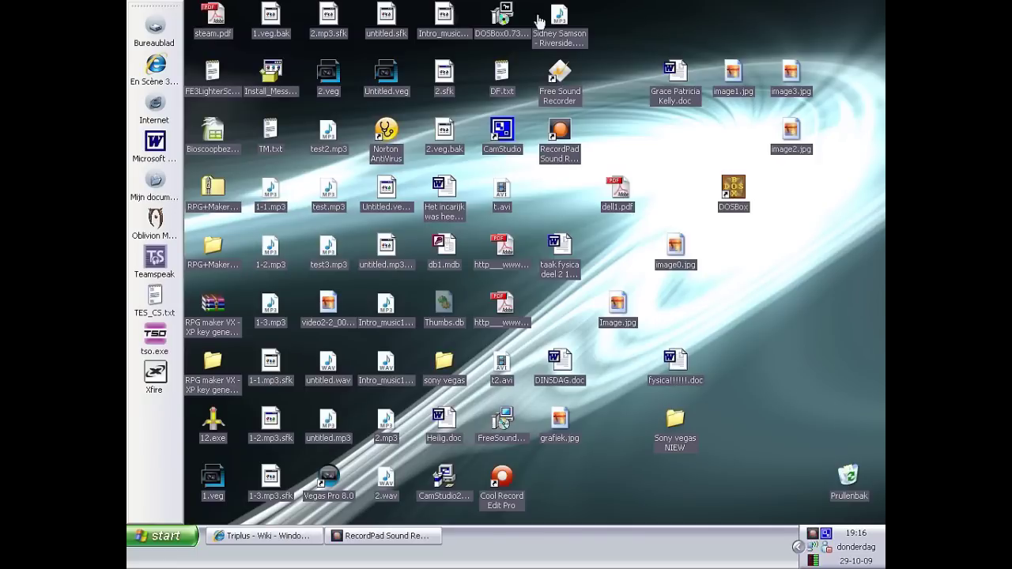
- Run DOSBox0.73-win32-installer.exe, accept the license and default components, and install to C:\Program Files\DOSBox-0.73
click(505, 11)
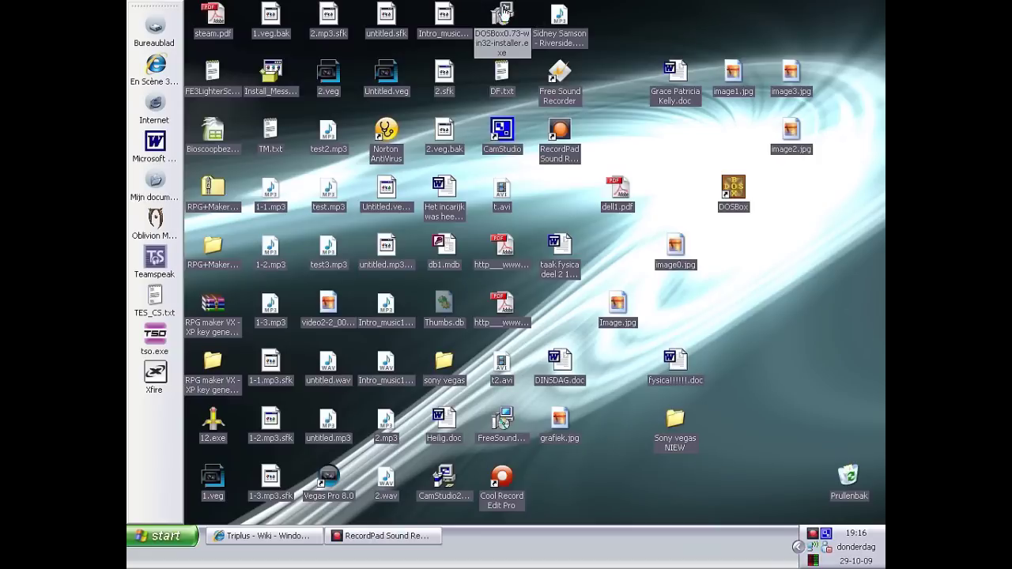
double_click(505, 11)
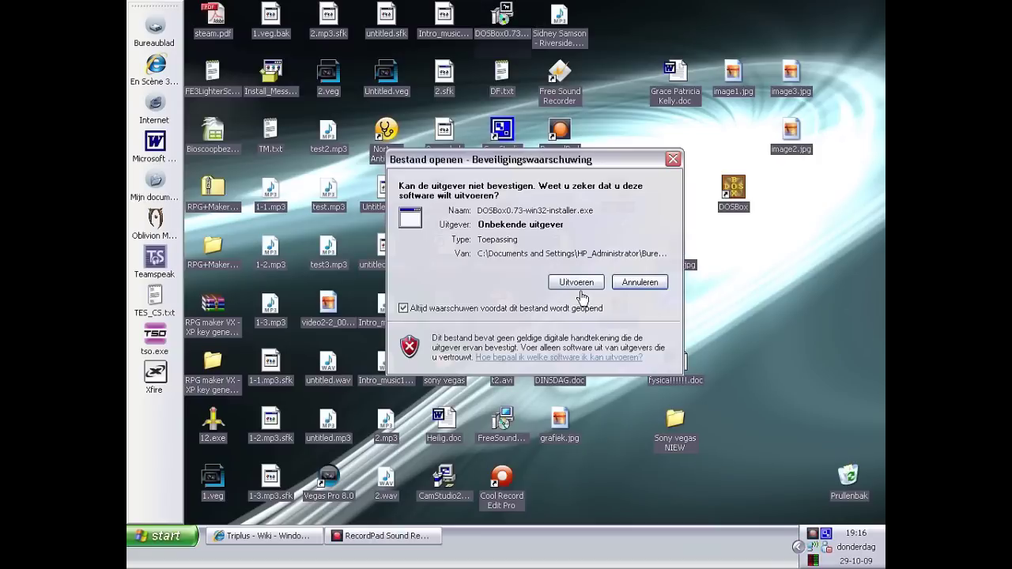
click(578, 284)
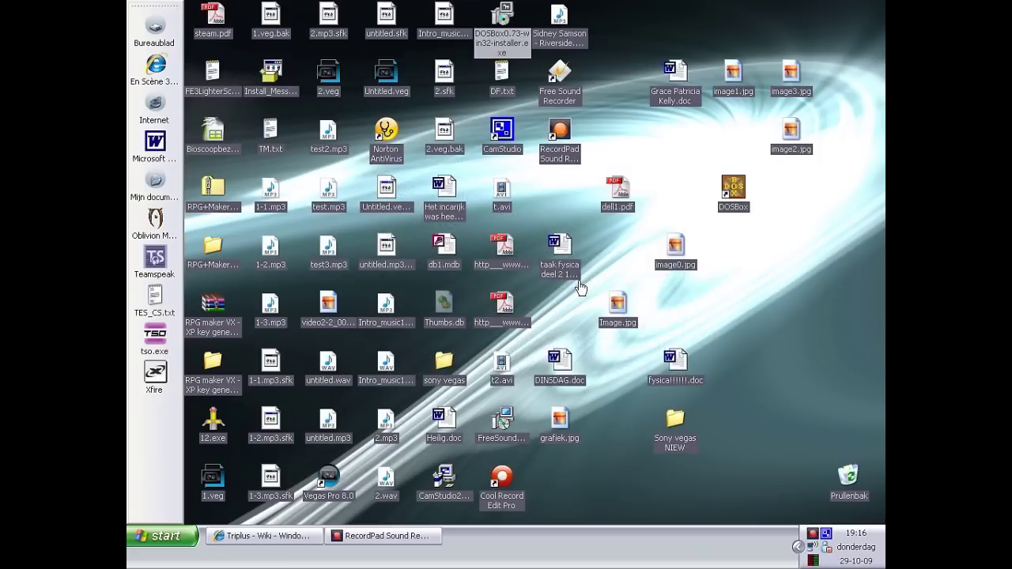
click(647, 356)
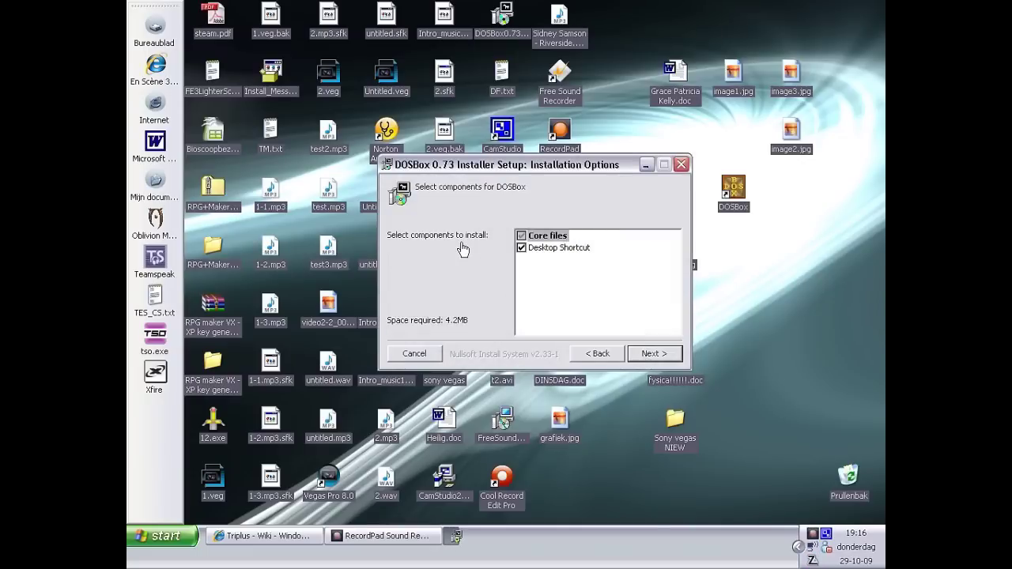
click(652, 355)
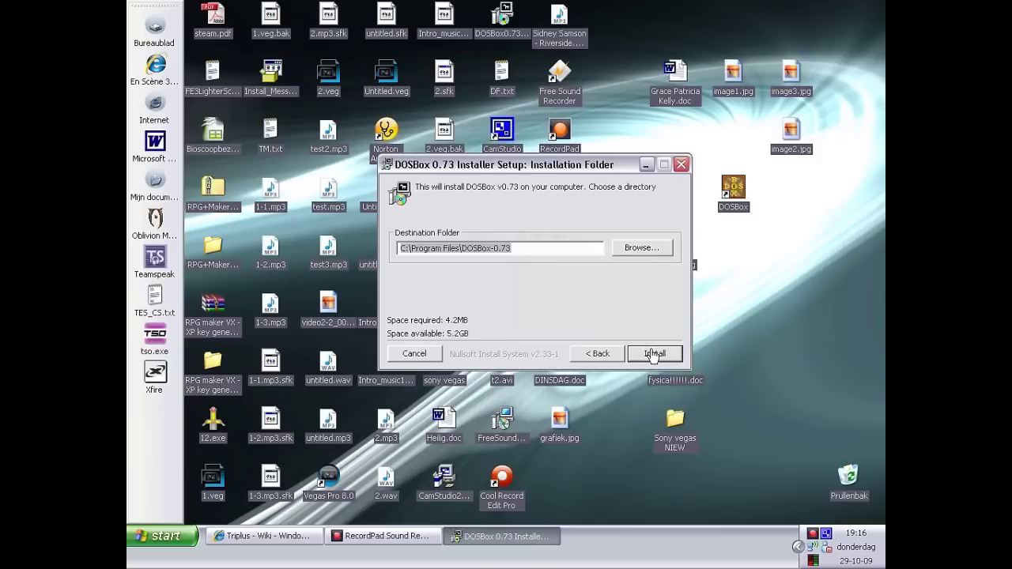
click(653, 360)
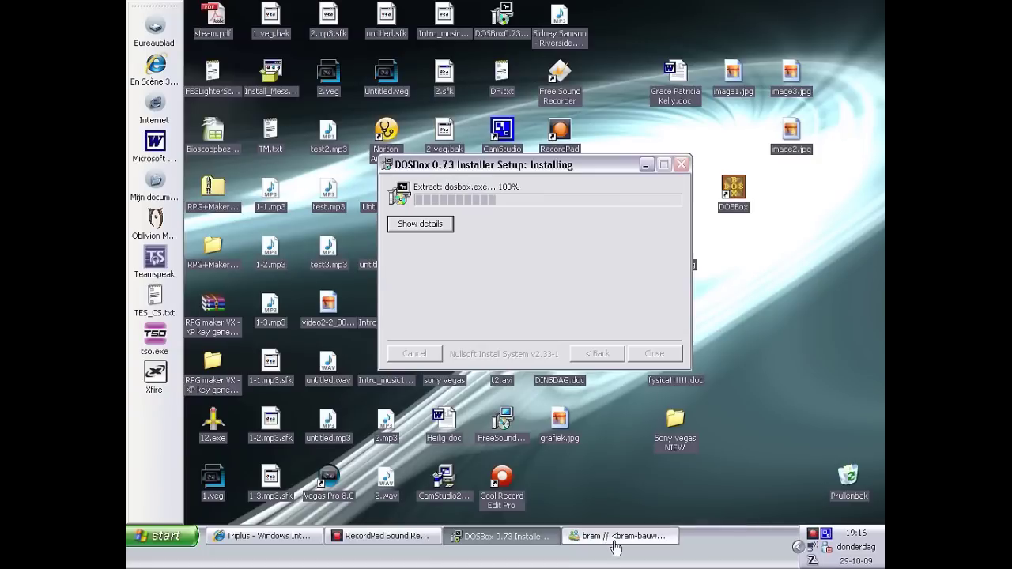
- Close the Messenger chat window that popped up while the DOSBox installer runs
click(615, 546)
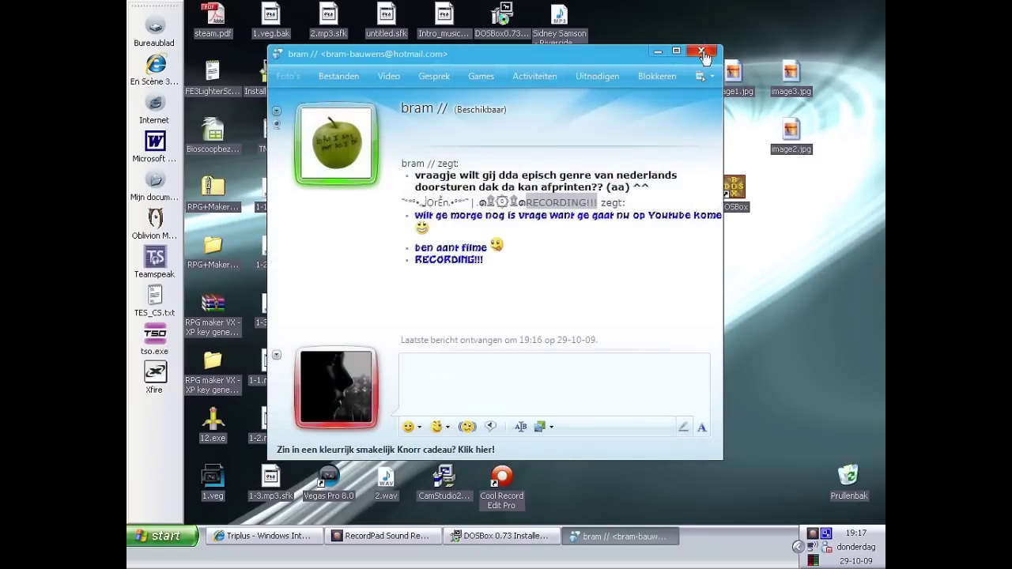
click(701, 52)
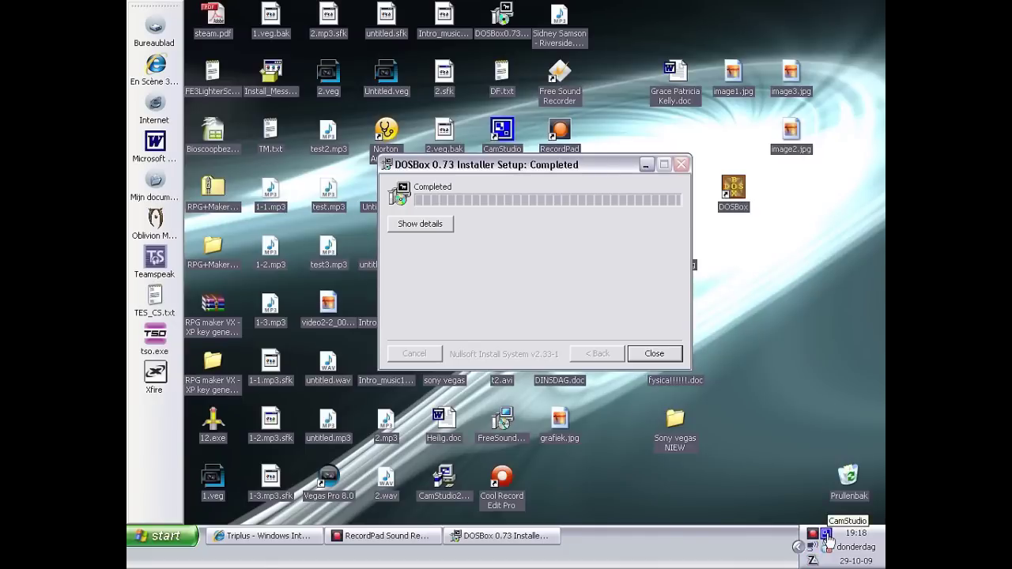
- Minimize RecordPad, close the completed DOSBox installer, and select the DOSBox desktop shortcuts
click(404, 538)
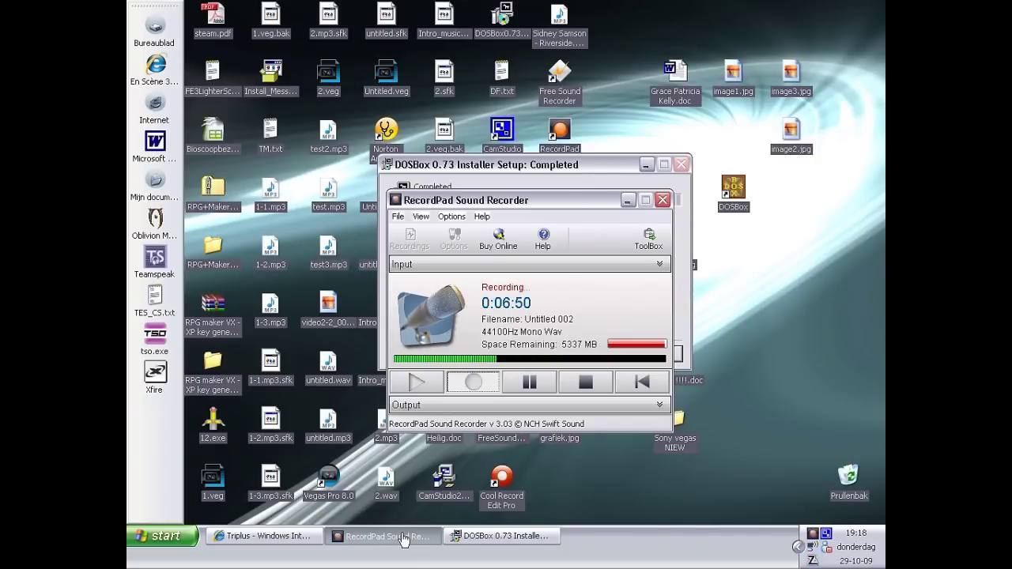
click(628, 200)
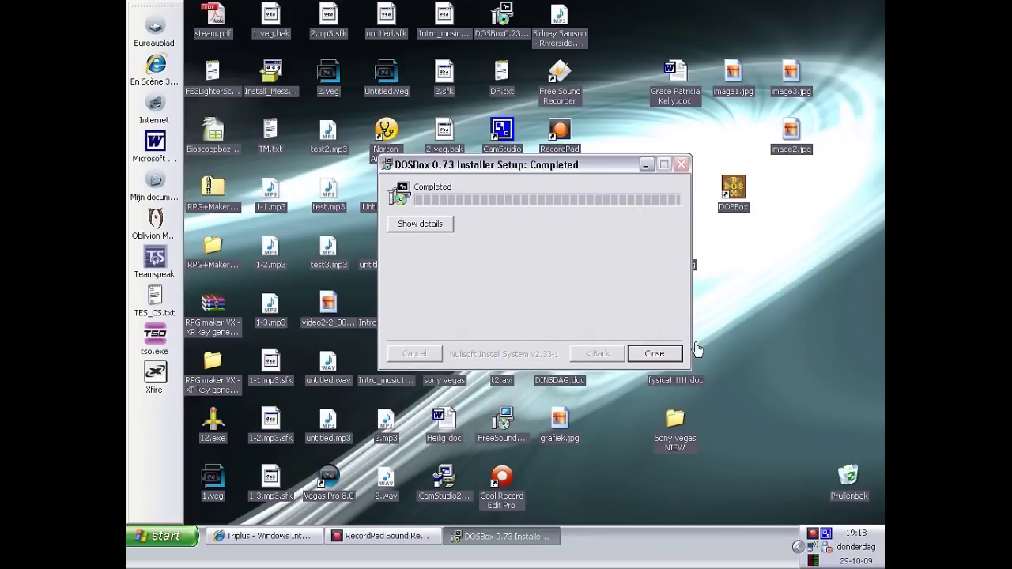
click(654, 353)
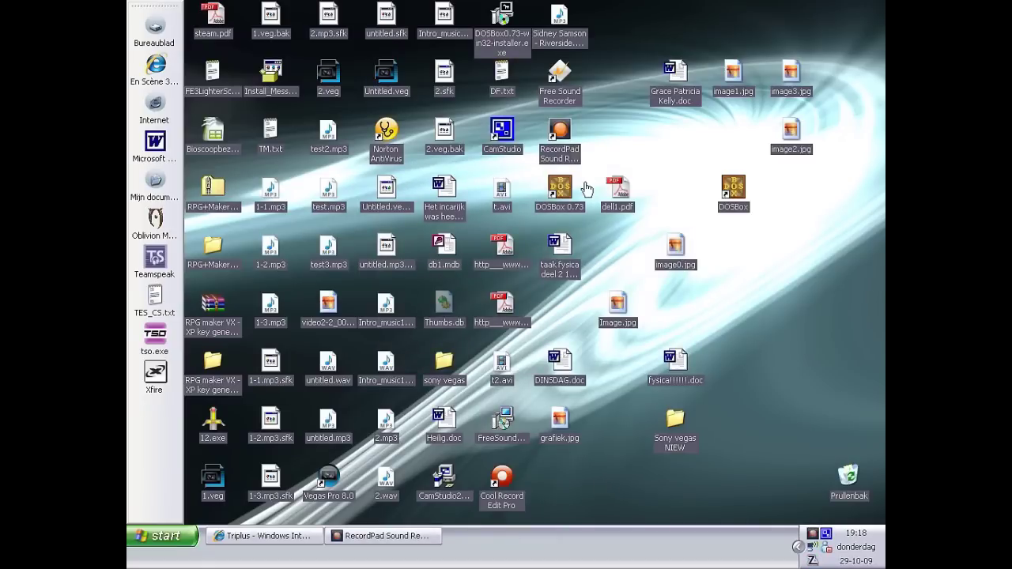
click(734, 189)
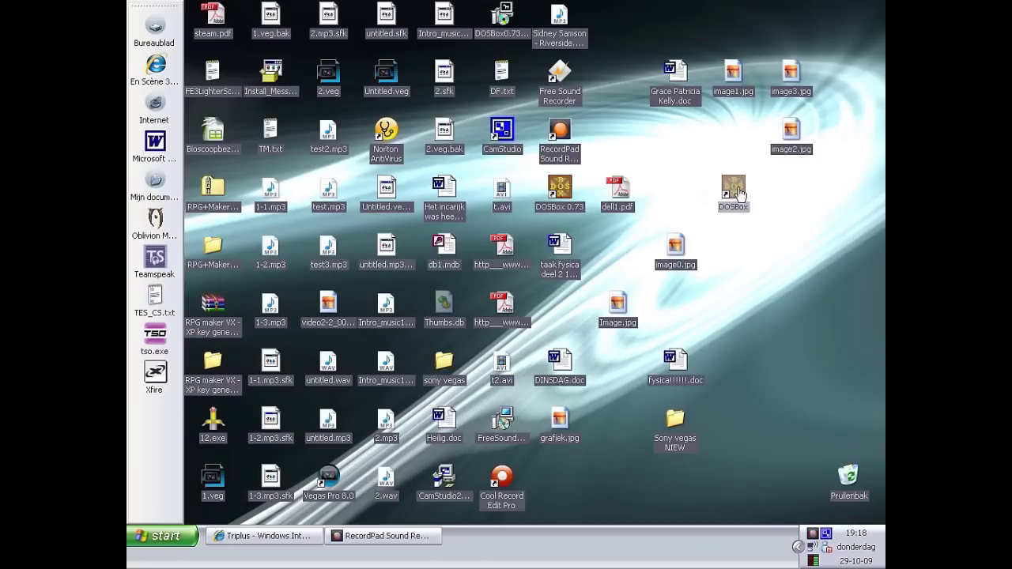
click(563, 194)
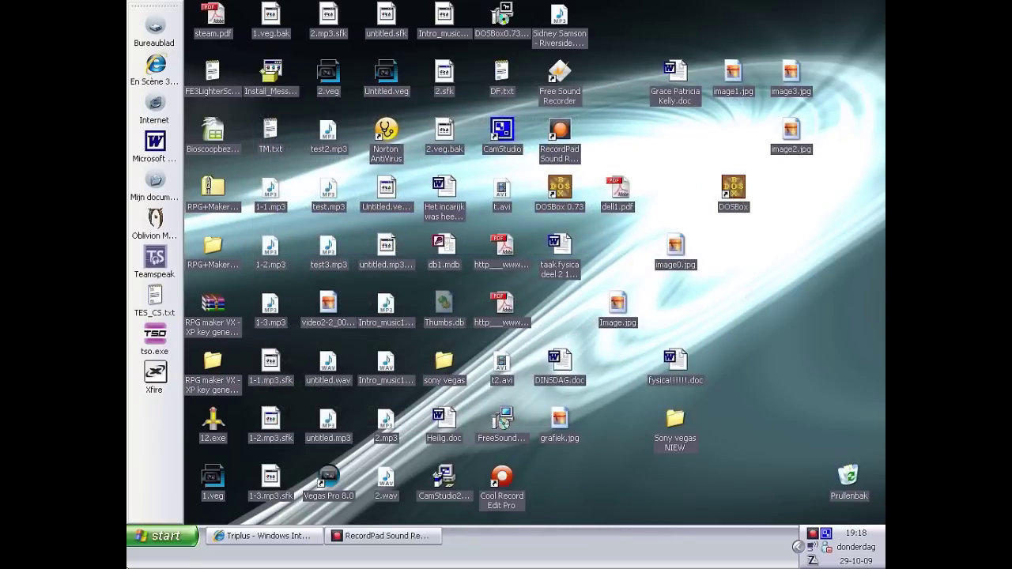
- Open dosbox-0.73.conf in Notepad via Programma's > DOSBox-0.73 > Configuration > Edit Configuration
key(super)
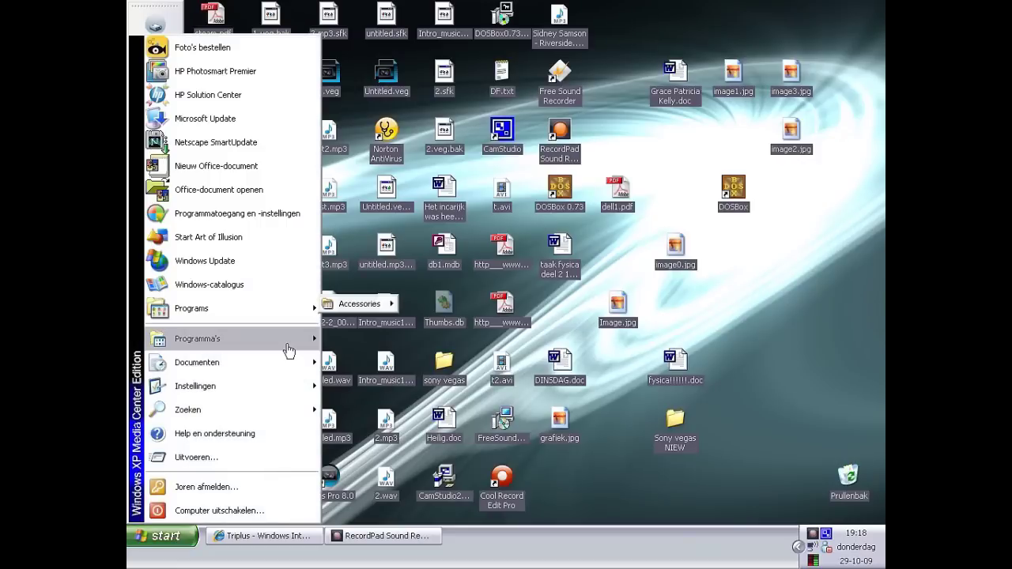
mouse_move(288, 351)
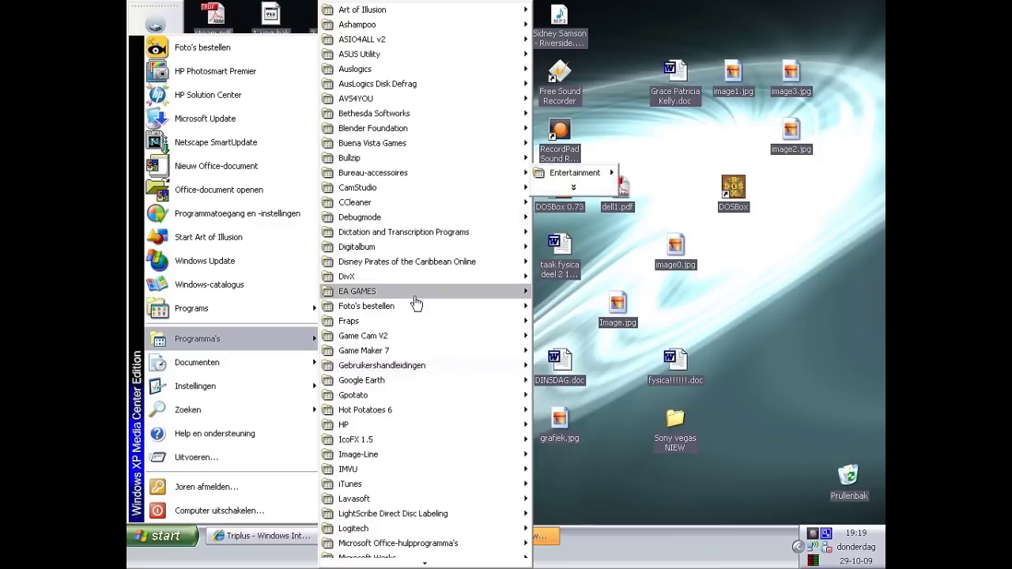
mouse_move(437, 386)
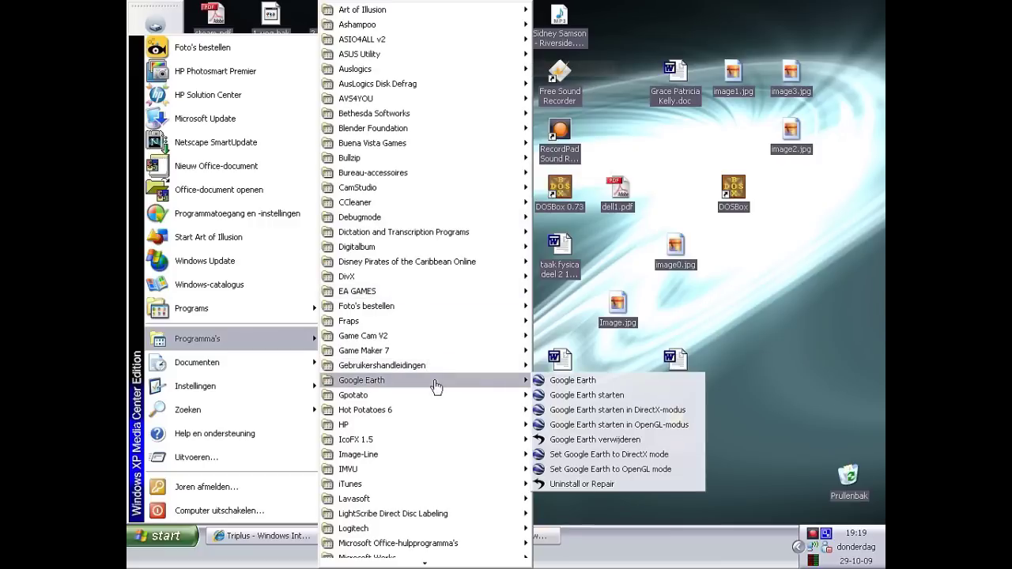
mouse_move(427, 543)
mouse_move(396, 557)
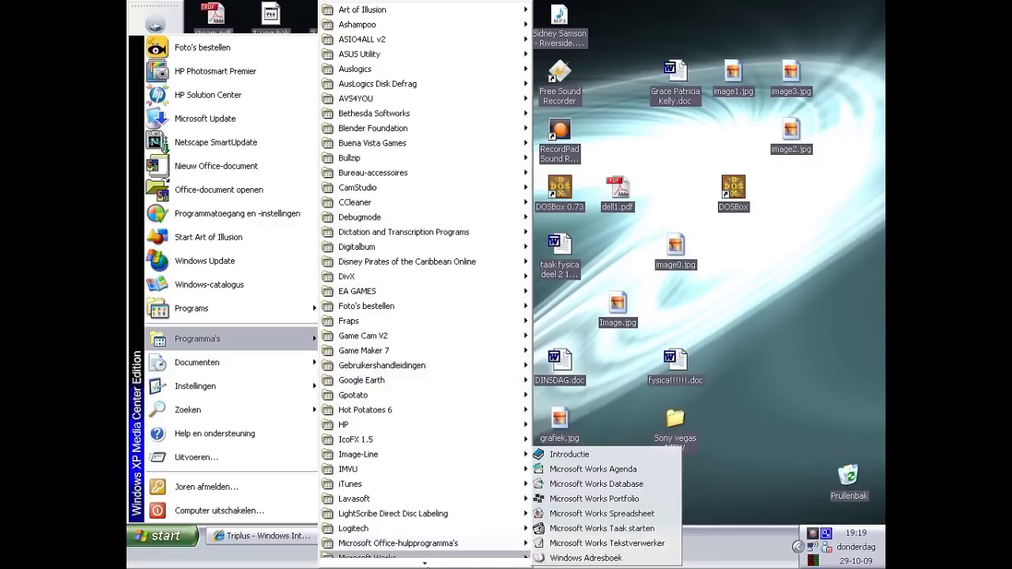
mouse_move(427, 562)
mouse_move(431, 8)
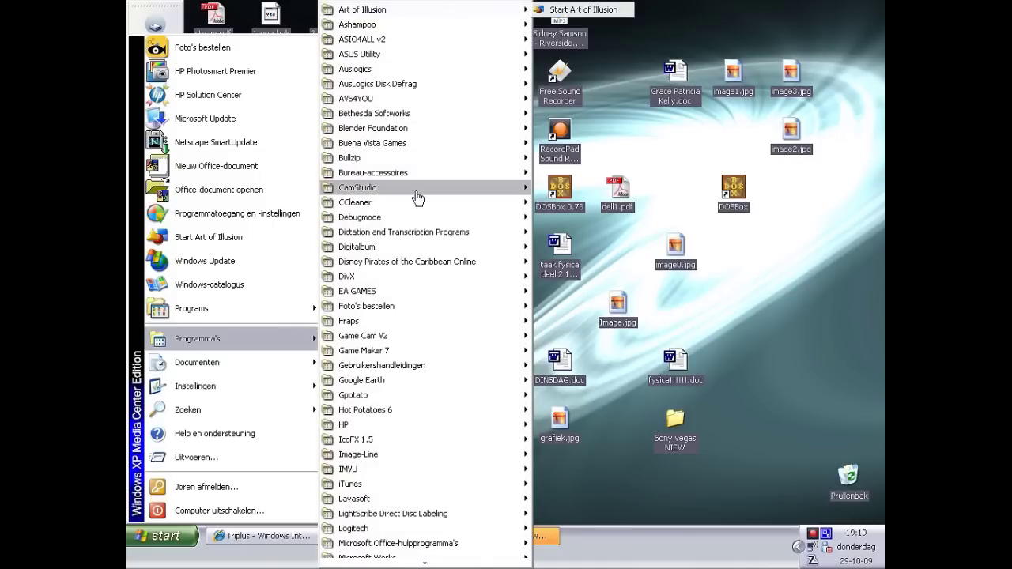
mouse_move(407, 247)
mouse_move(399, 307)
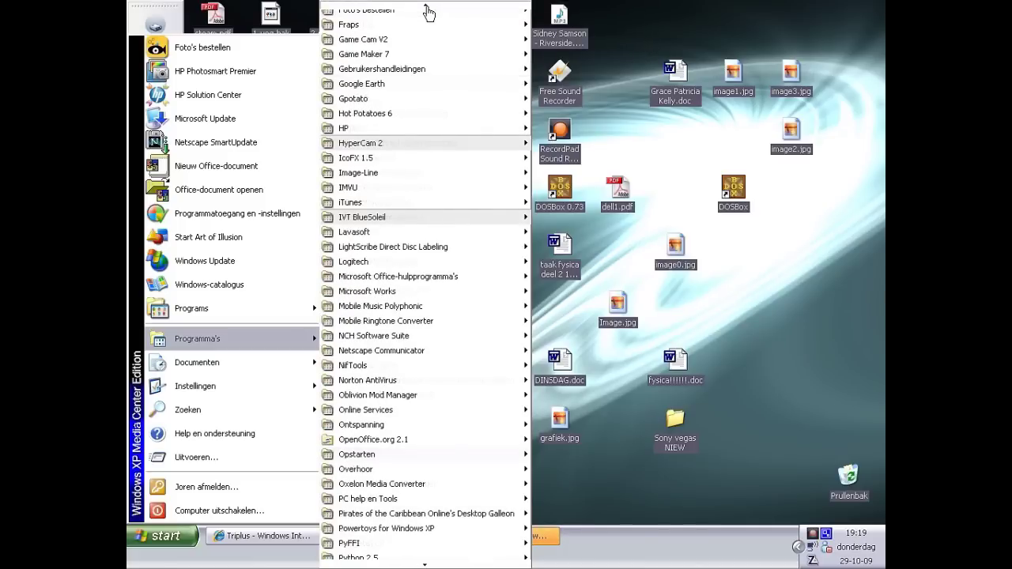
mouse_move(523, 189)
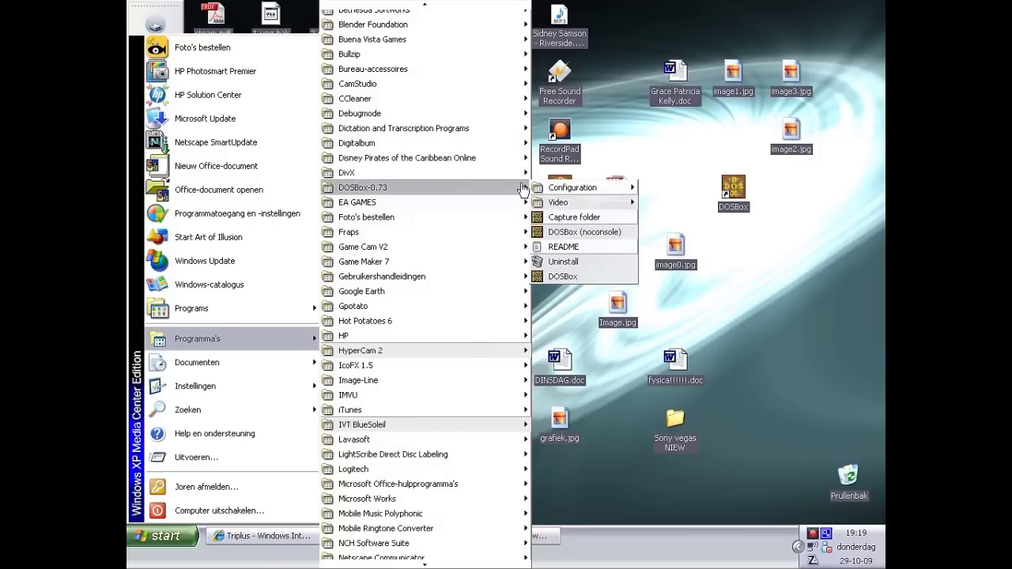
mouse_move(585, 188)
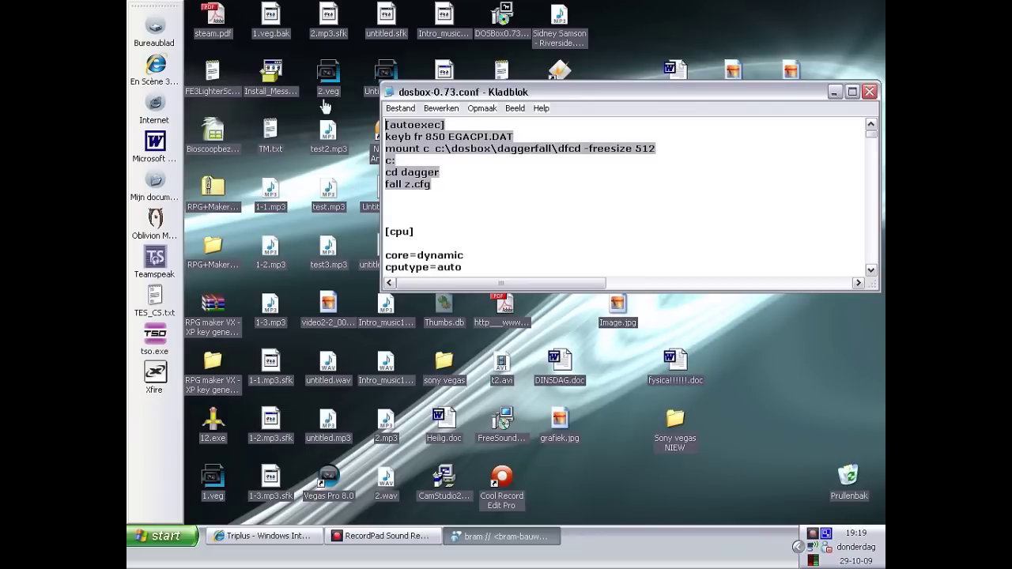
- Maximize the Notepad window and place the cursor at the start of the [cpu] section
scroll(636, 179, down, 2)
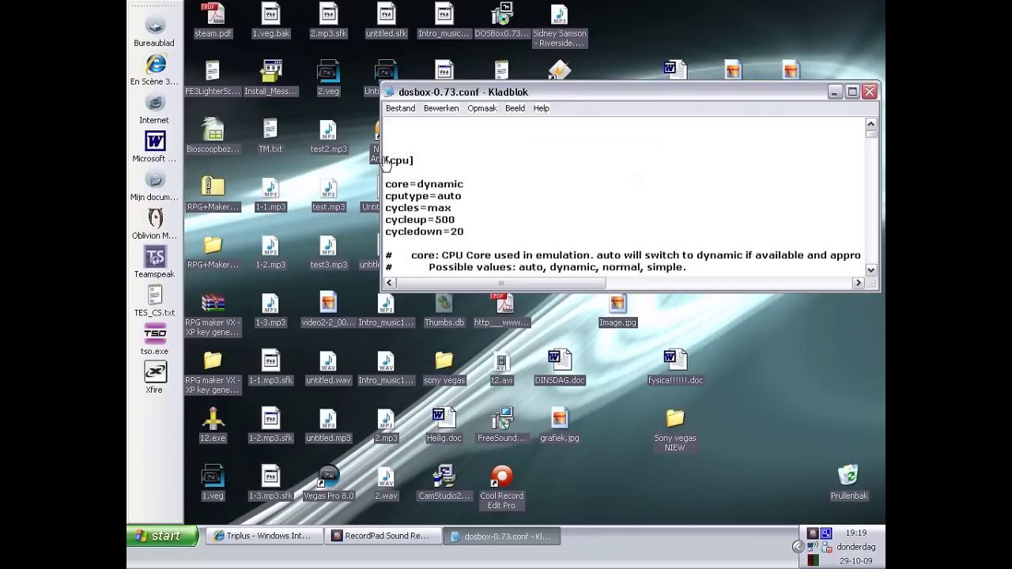
scroll(456, 168, down, 1)
scroll(456, 169, down, 3)
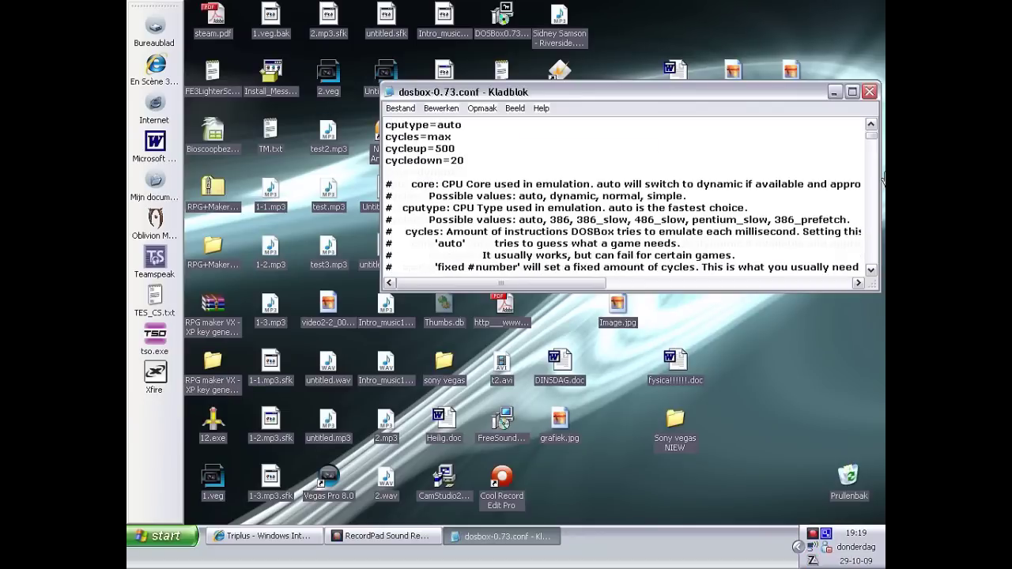
click(852, 91)
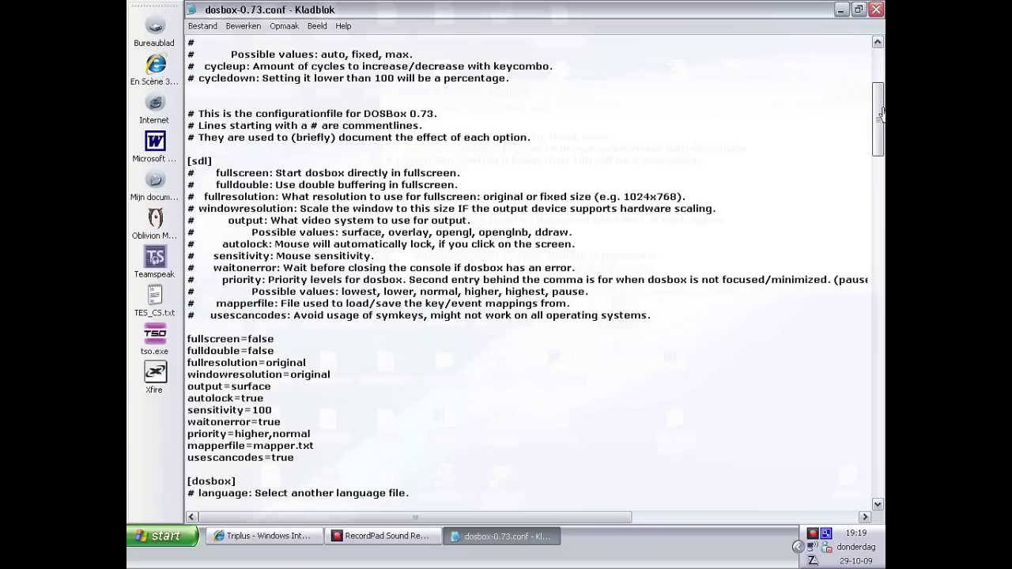
mouse_move(878, 116)
mouse_down()
mouse_move(879, 492)
mouse_move(875, 72)
mouse_move(877, 169)
mouse_move(857, 205)
mouse_move(866, 218)
mouse_move(880, 158)
mouse_move(222, 49)
mouse_move(463, 126)
mouse_move(721, 310)
mouse_up()
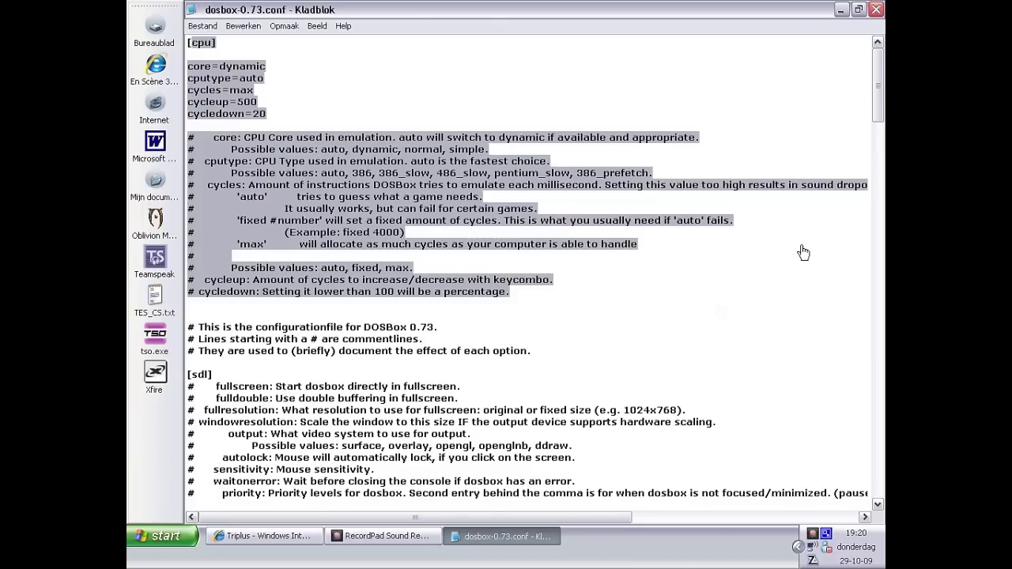
click(193, 42)
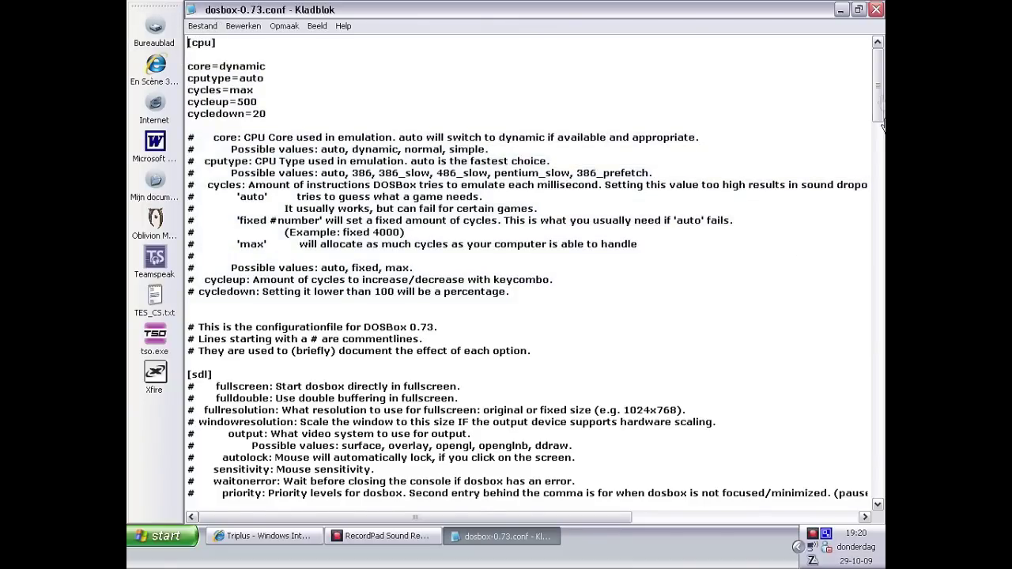
mouse_move(880, 100)
mouse_down()
mouse_move(879, 497)
mouse_move(860, 93)
mouse_up()
- Paste the [autoexec] block above [cpu], deleting the mount through fall z.cfg lines to leave only keyb fr 850 EGACPI.DAT
key(Return)
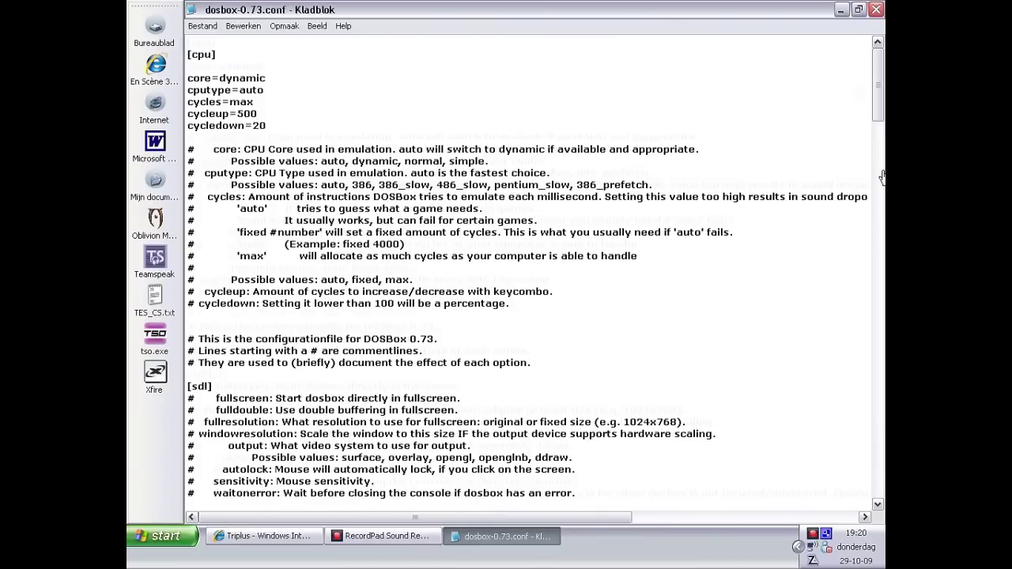
text([autoexec] keyb fr 850 EGACPI.DAT mount c c:\dosbox\daggerfall\dfcd -freesize 512 c: cd dagger fall z.cfg)
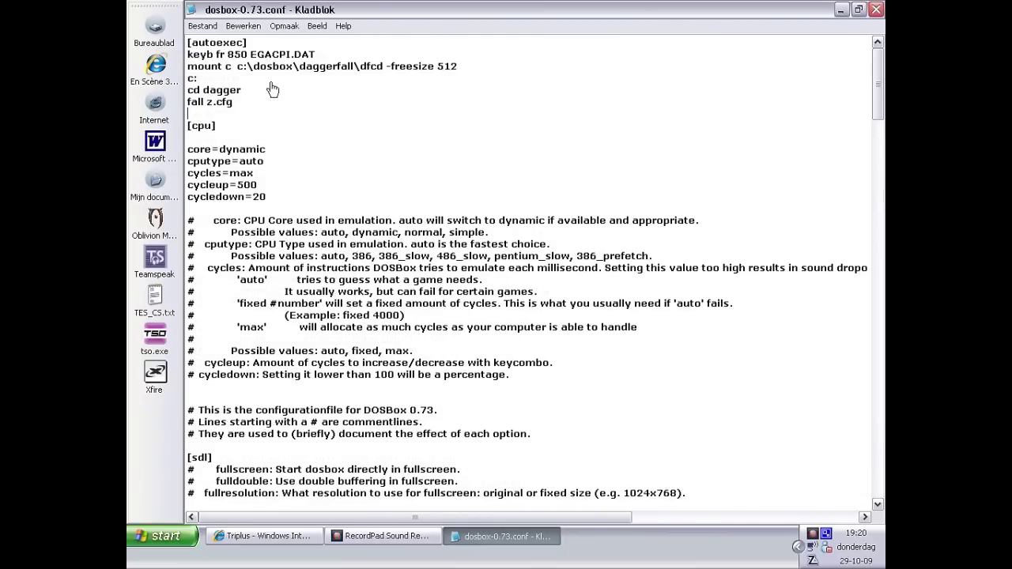
mouse_move(233, 102)
mouse_down()
mouse_move(194, 78)
mouse_move(182, 57)
mouse_up()
key(ctrl+c)
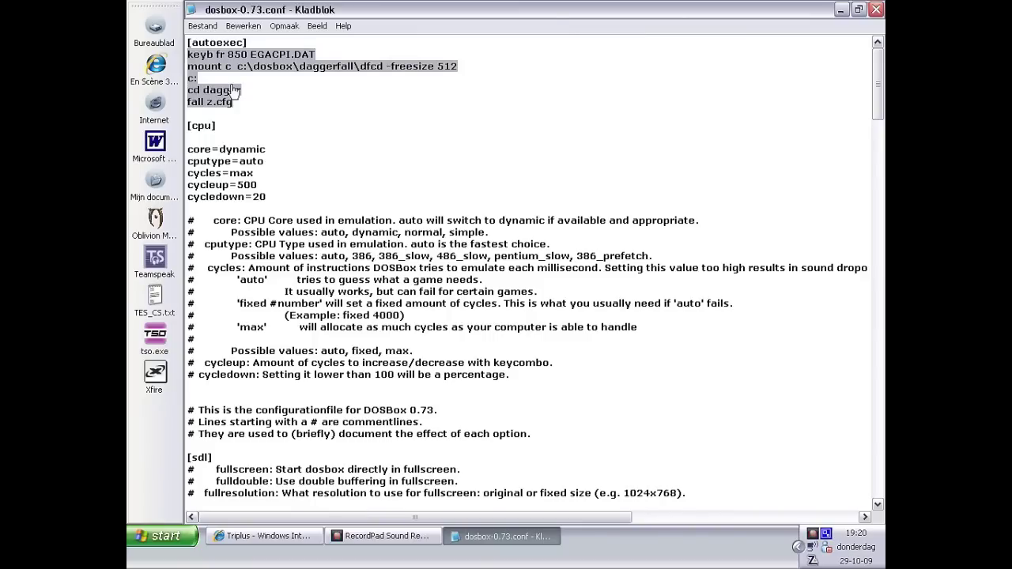
key(Delete)
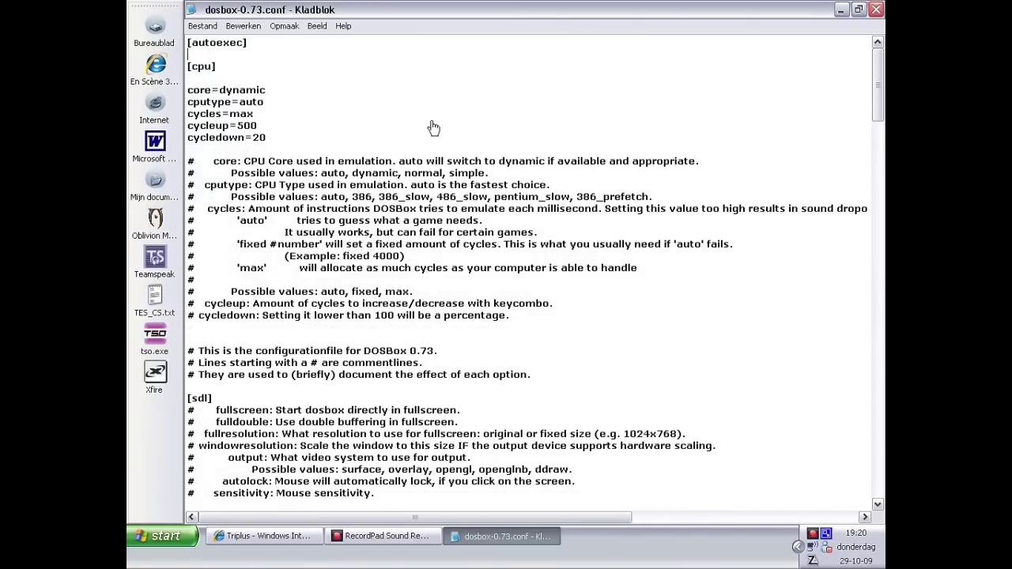
key(ctrl+v)
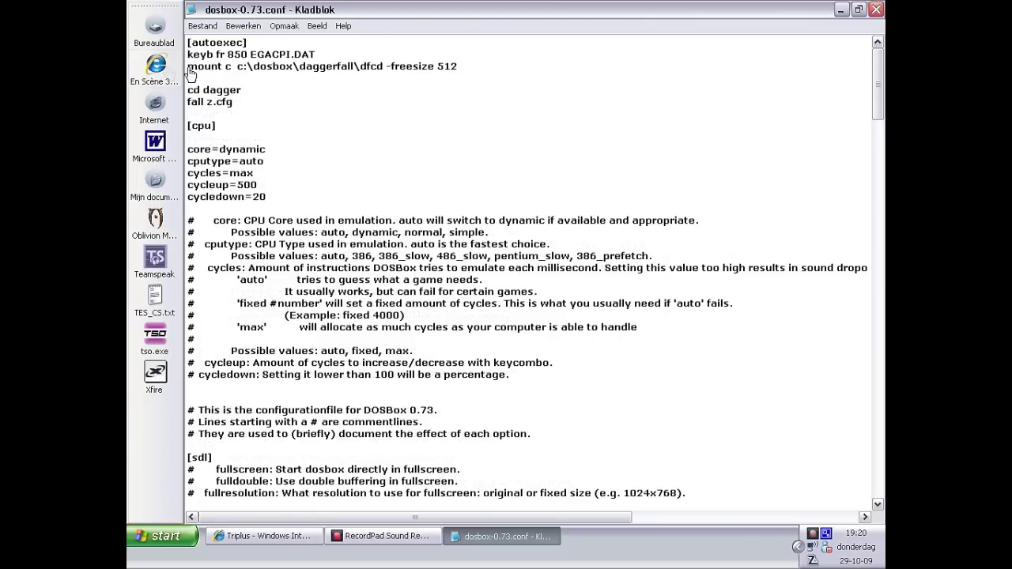
drag(190, 71, 303, 106)
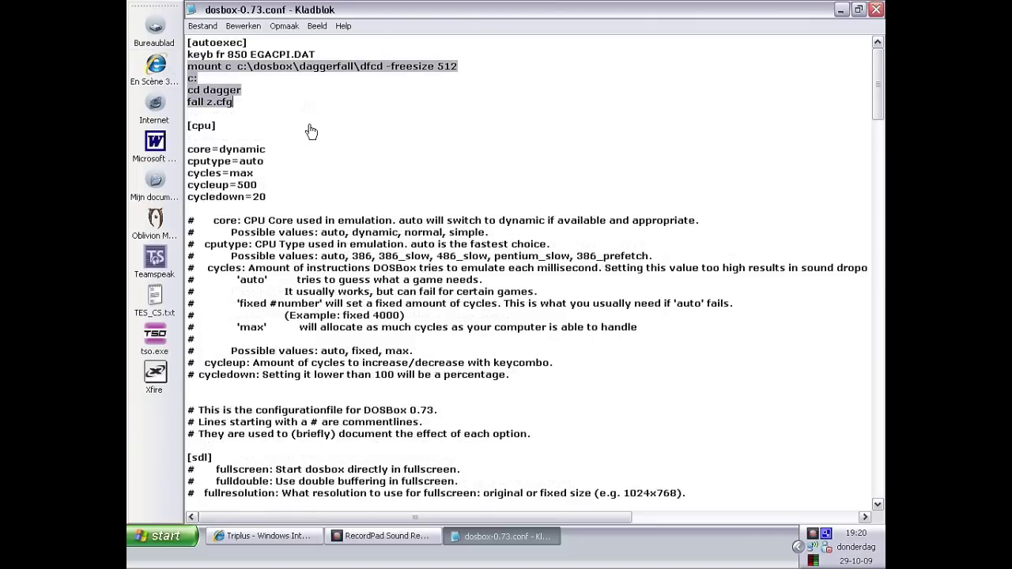
key(Delete)
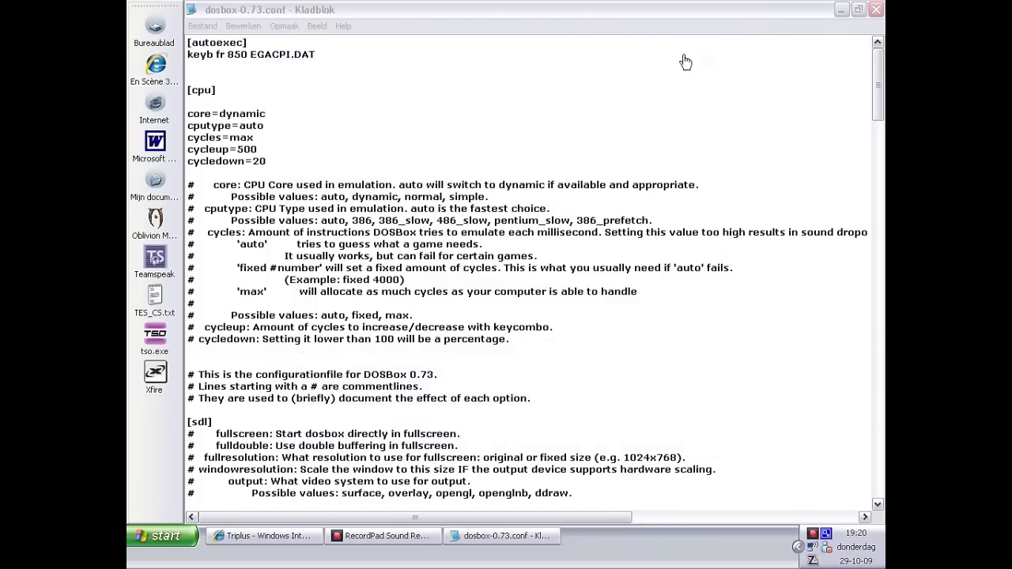
- Close the Windows Live Messenger chat window, leaving Internet Explorer showing the Triplus page
click(224, 71)
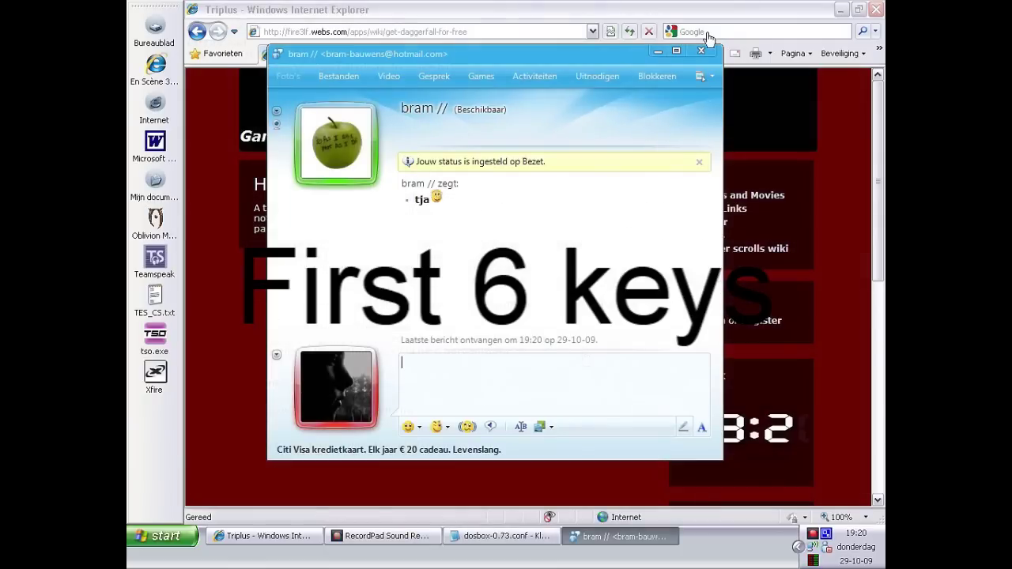
click(701, 51)
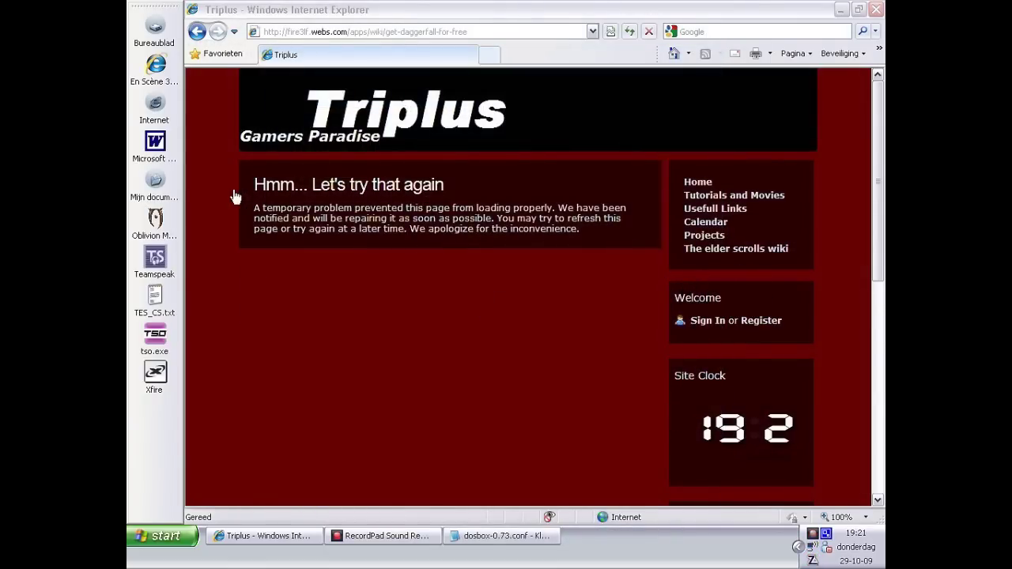
- Reload the Triplus page and open its 'The elder scrolls wiki' page
click(473, 36)
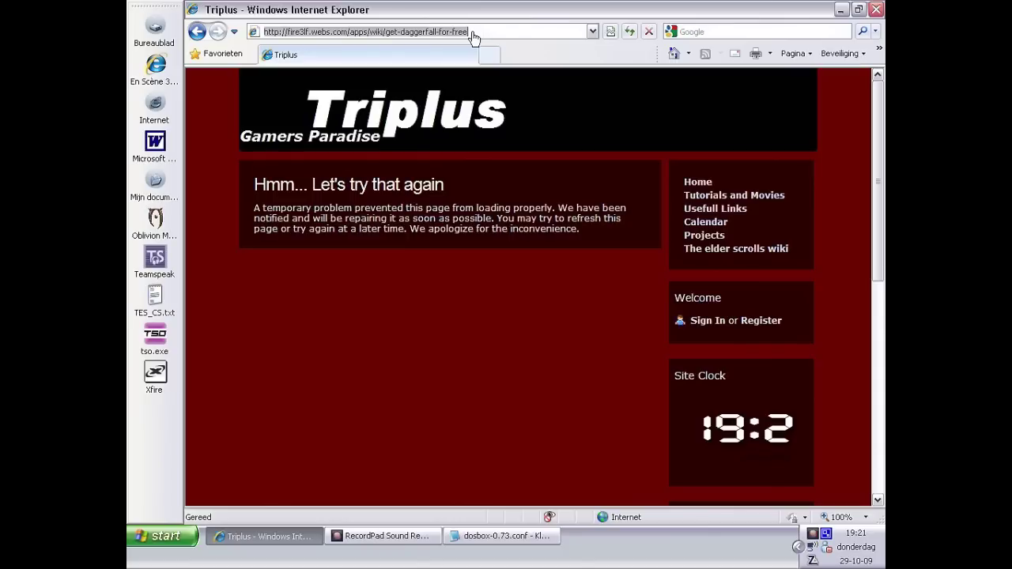
key(Return)
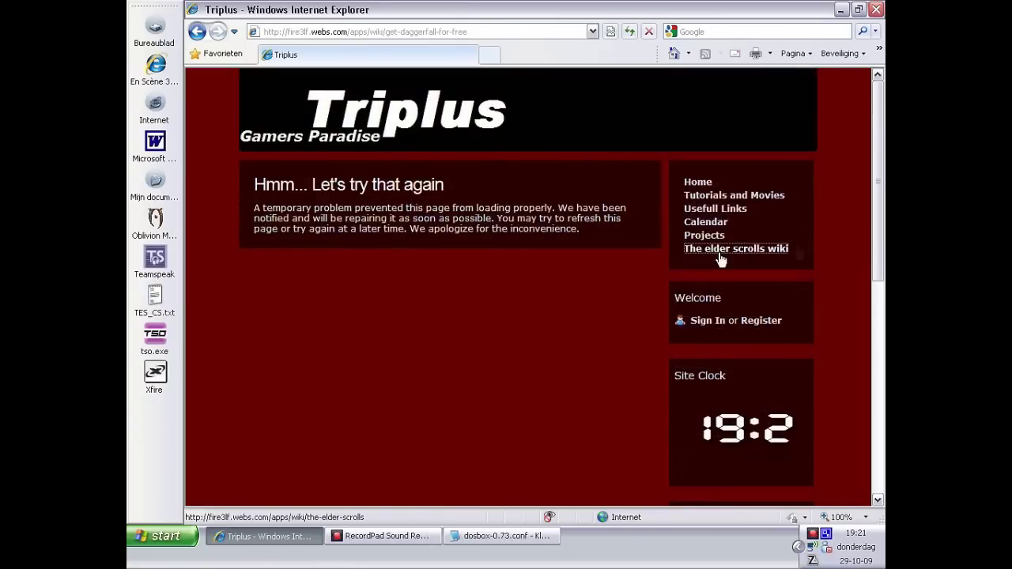
click(721, 260)
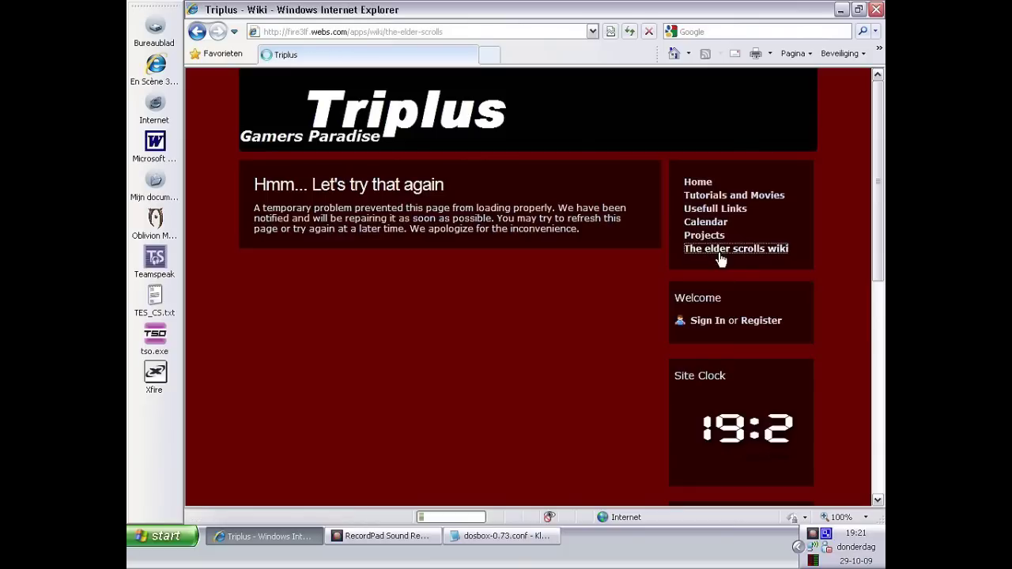
- Bring RecordPad Sound Recorder to the front and stop the recording
click(374, 543)
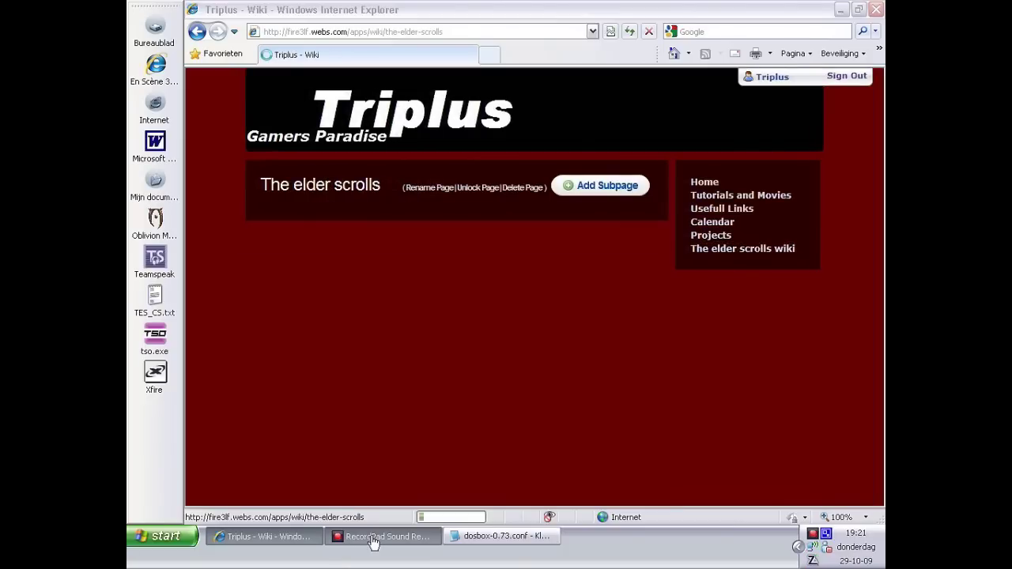
click(374, 543)
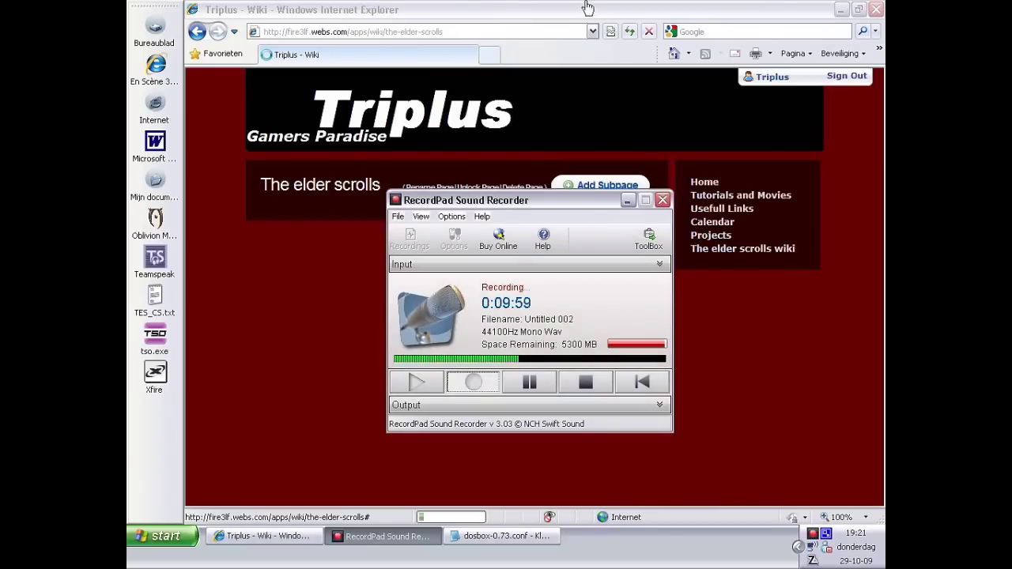
click(585, 385)
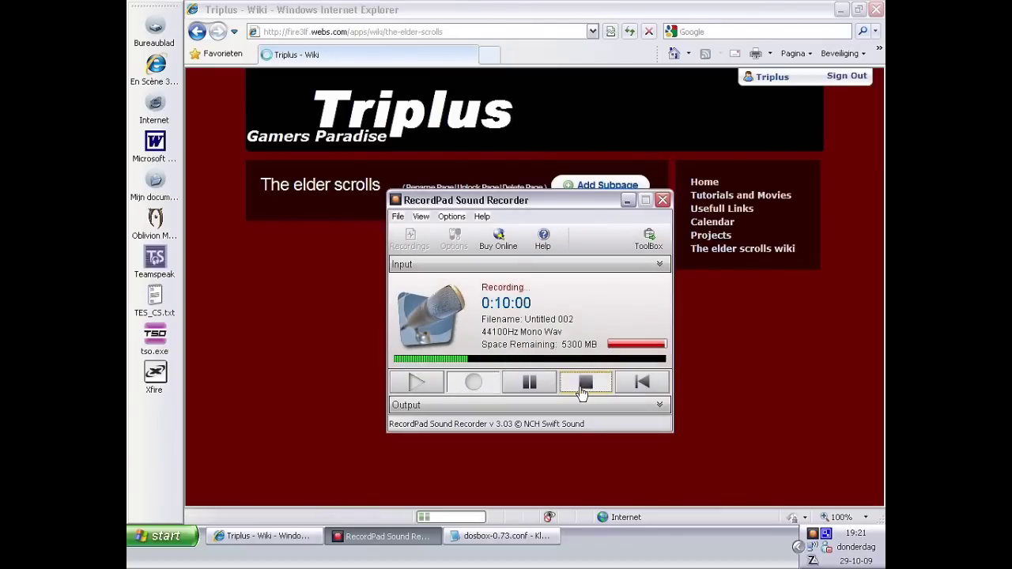